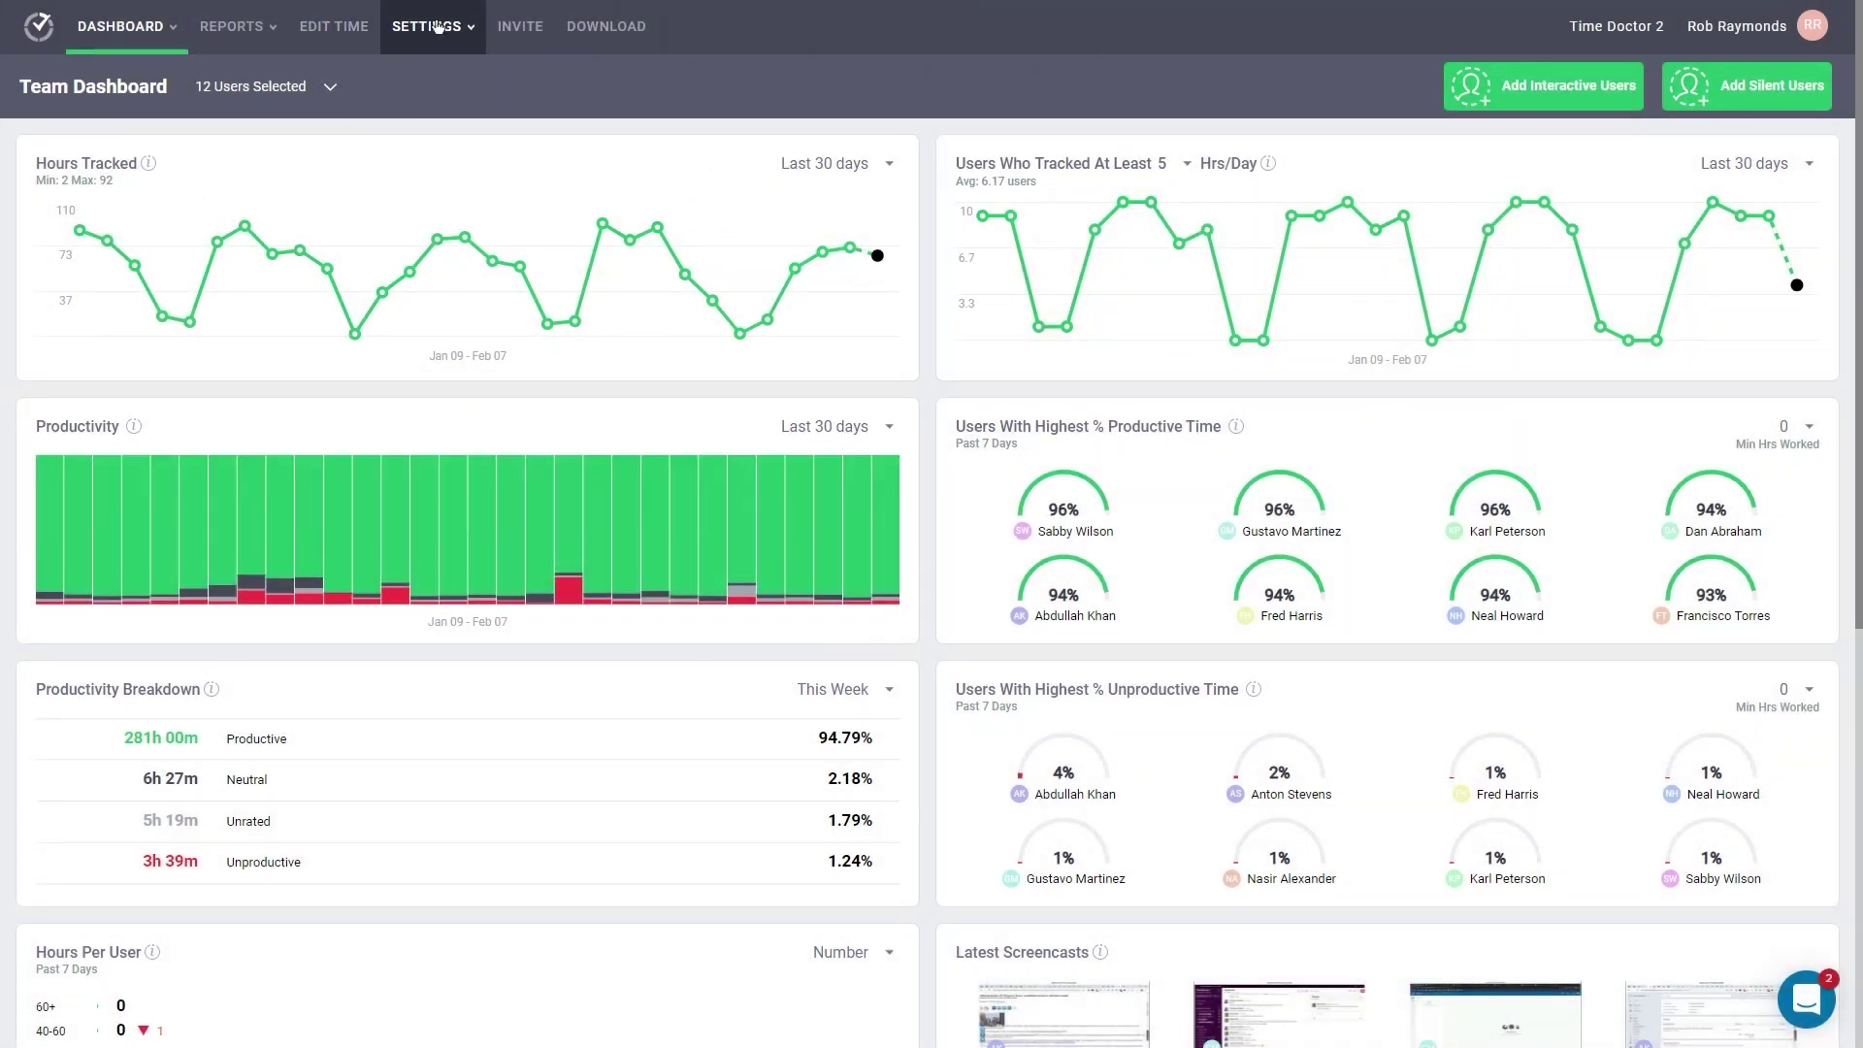
Open the SETTINGS dropdown in the Team Dashboard's top navigation
click(438, 26)
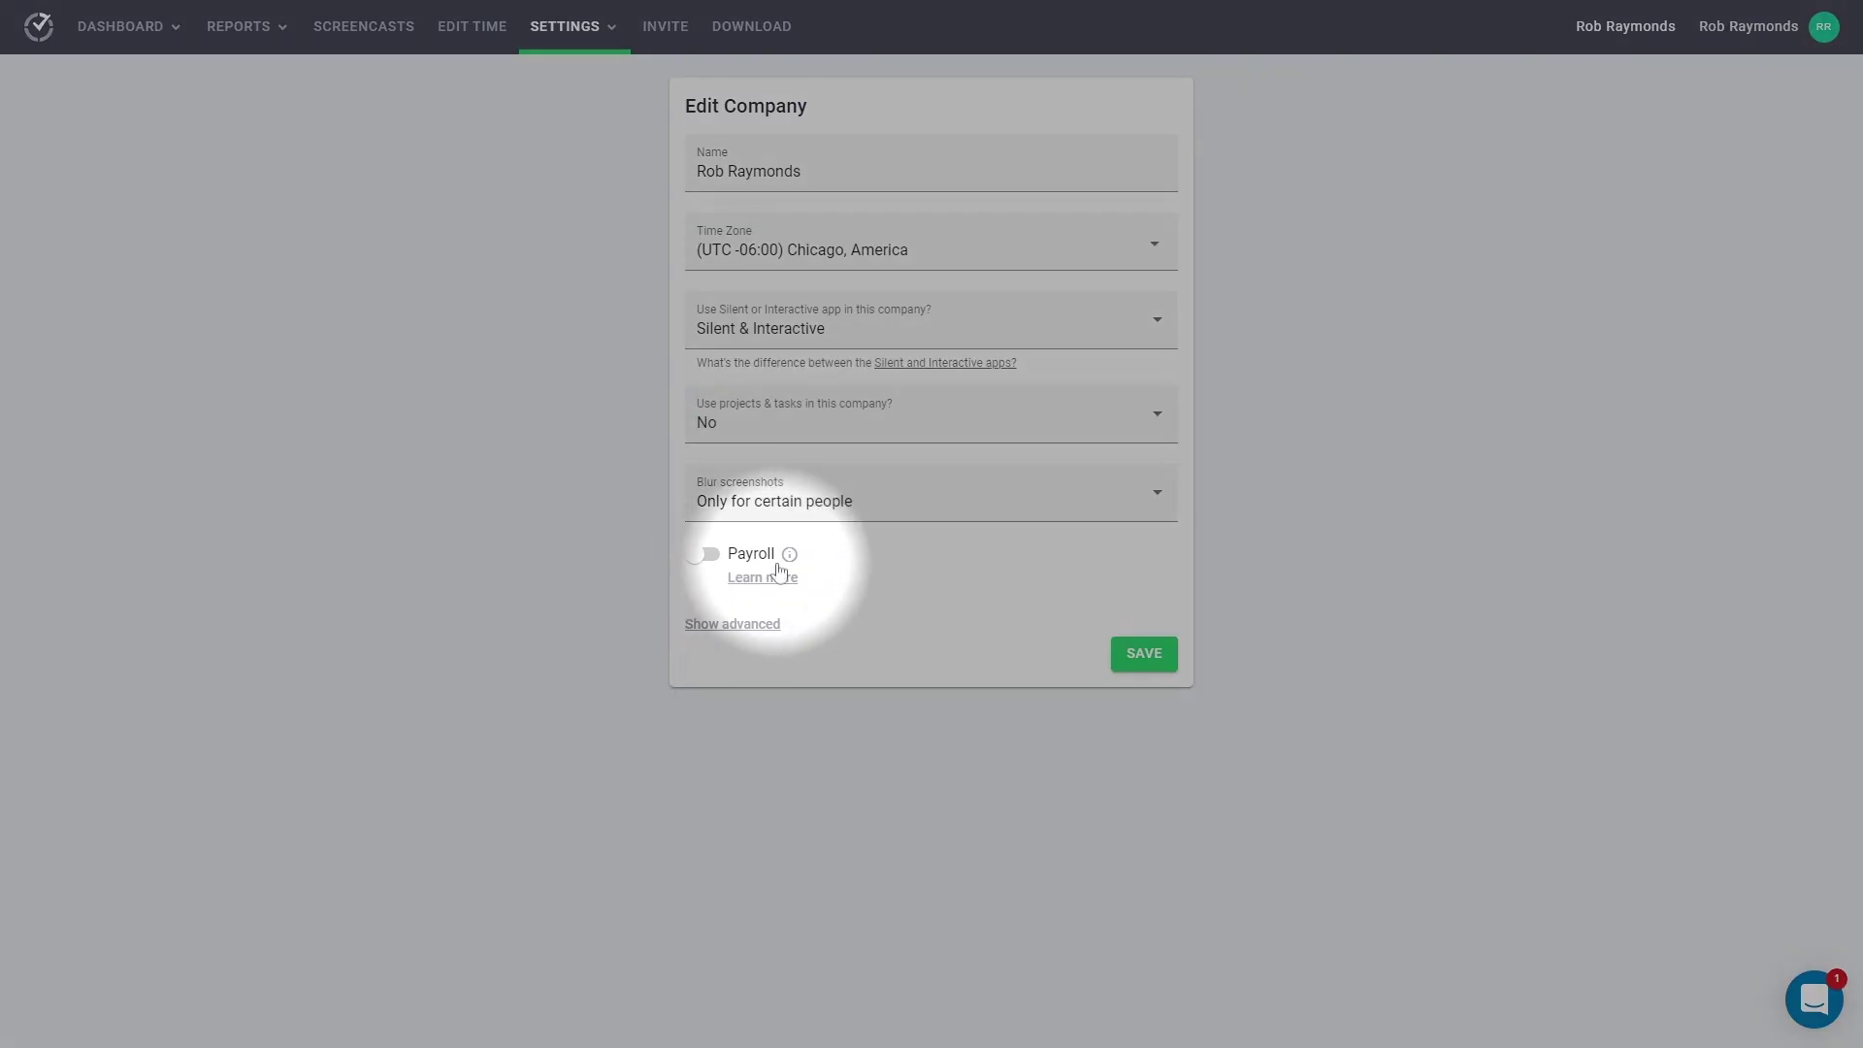
Switch on Payroll in Company Settings, review the two users with payroll access, and save
click(705, 549)
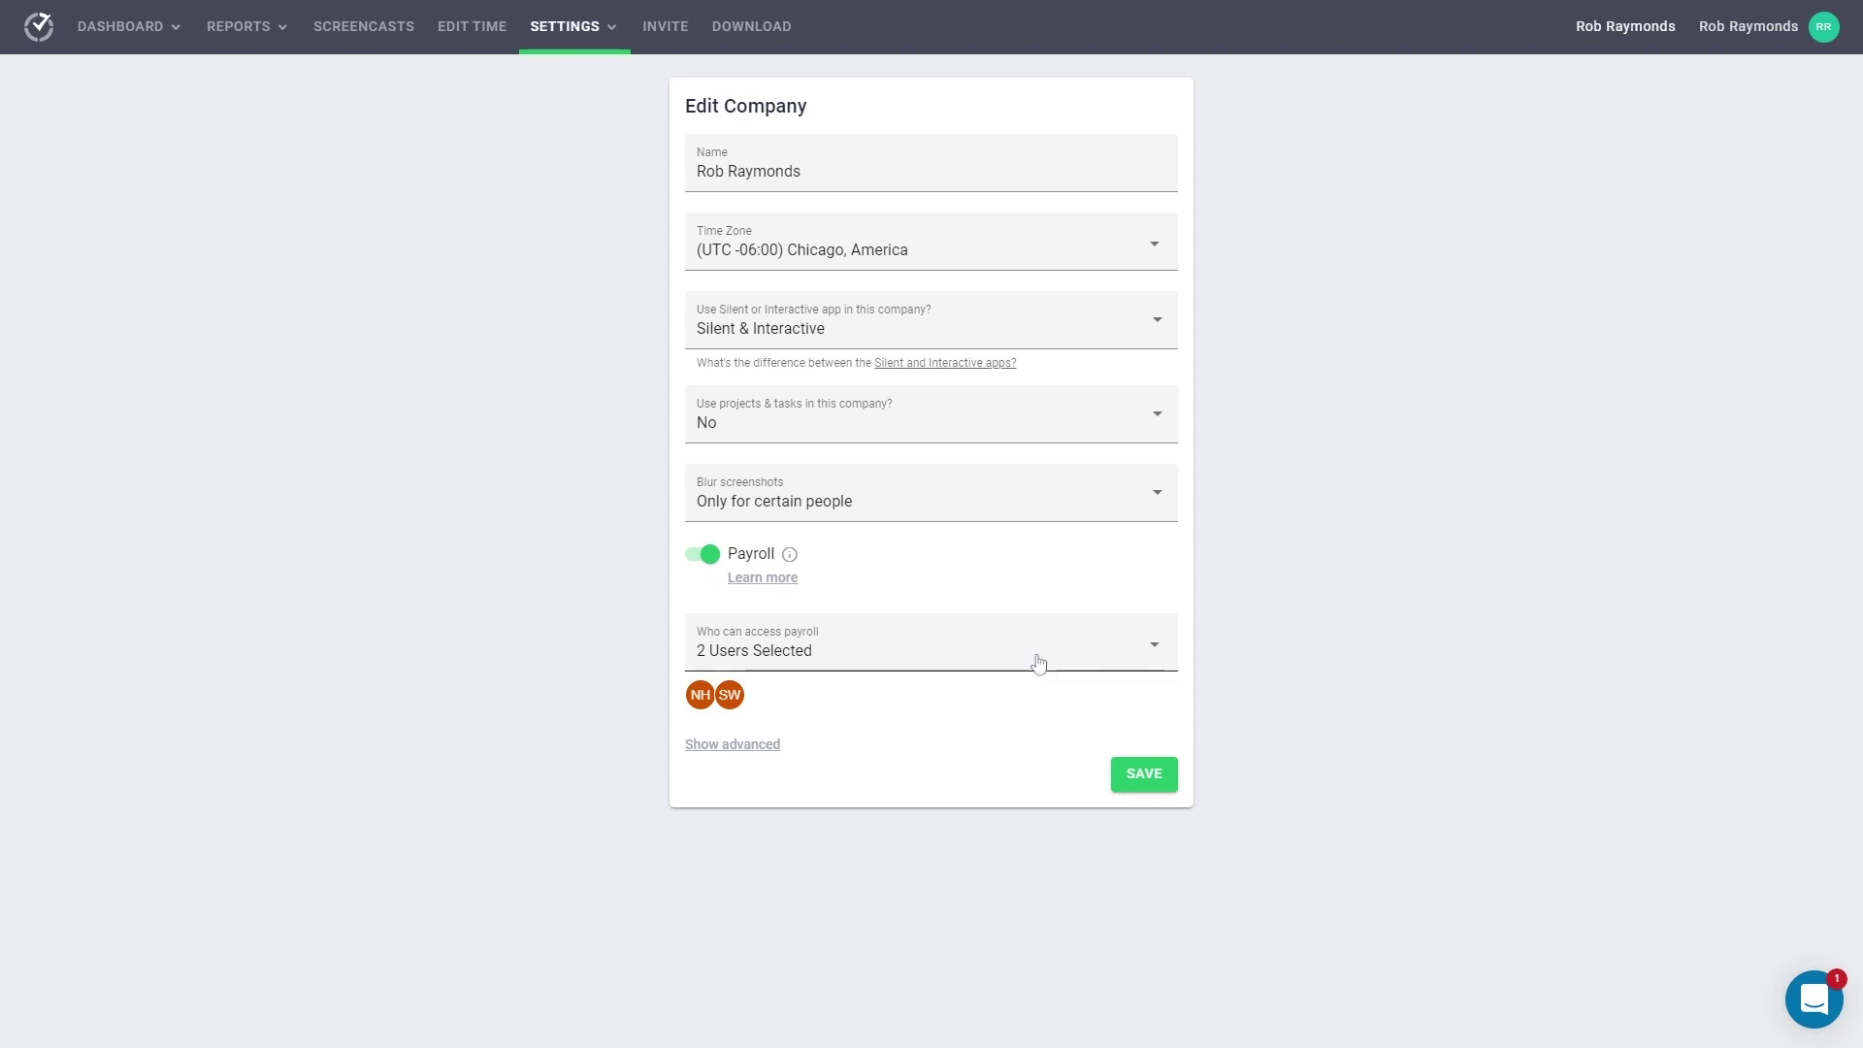
click(1153, 652)
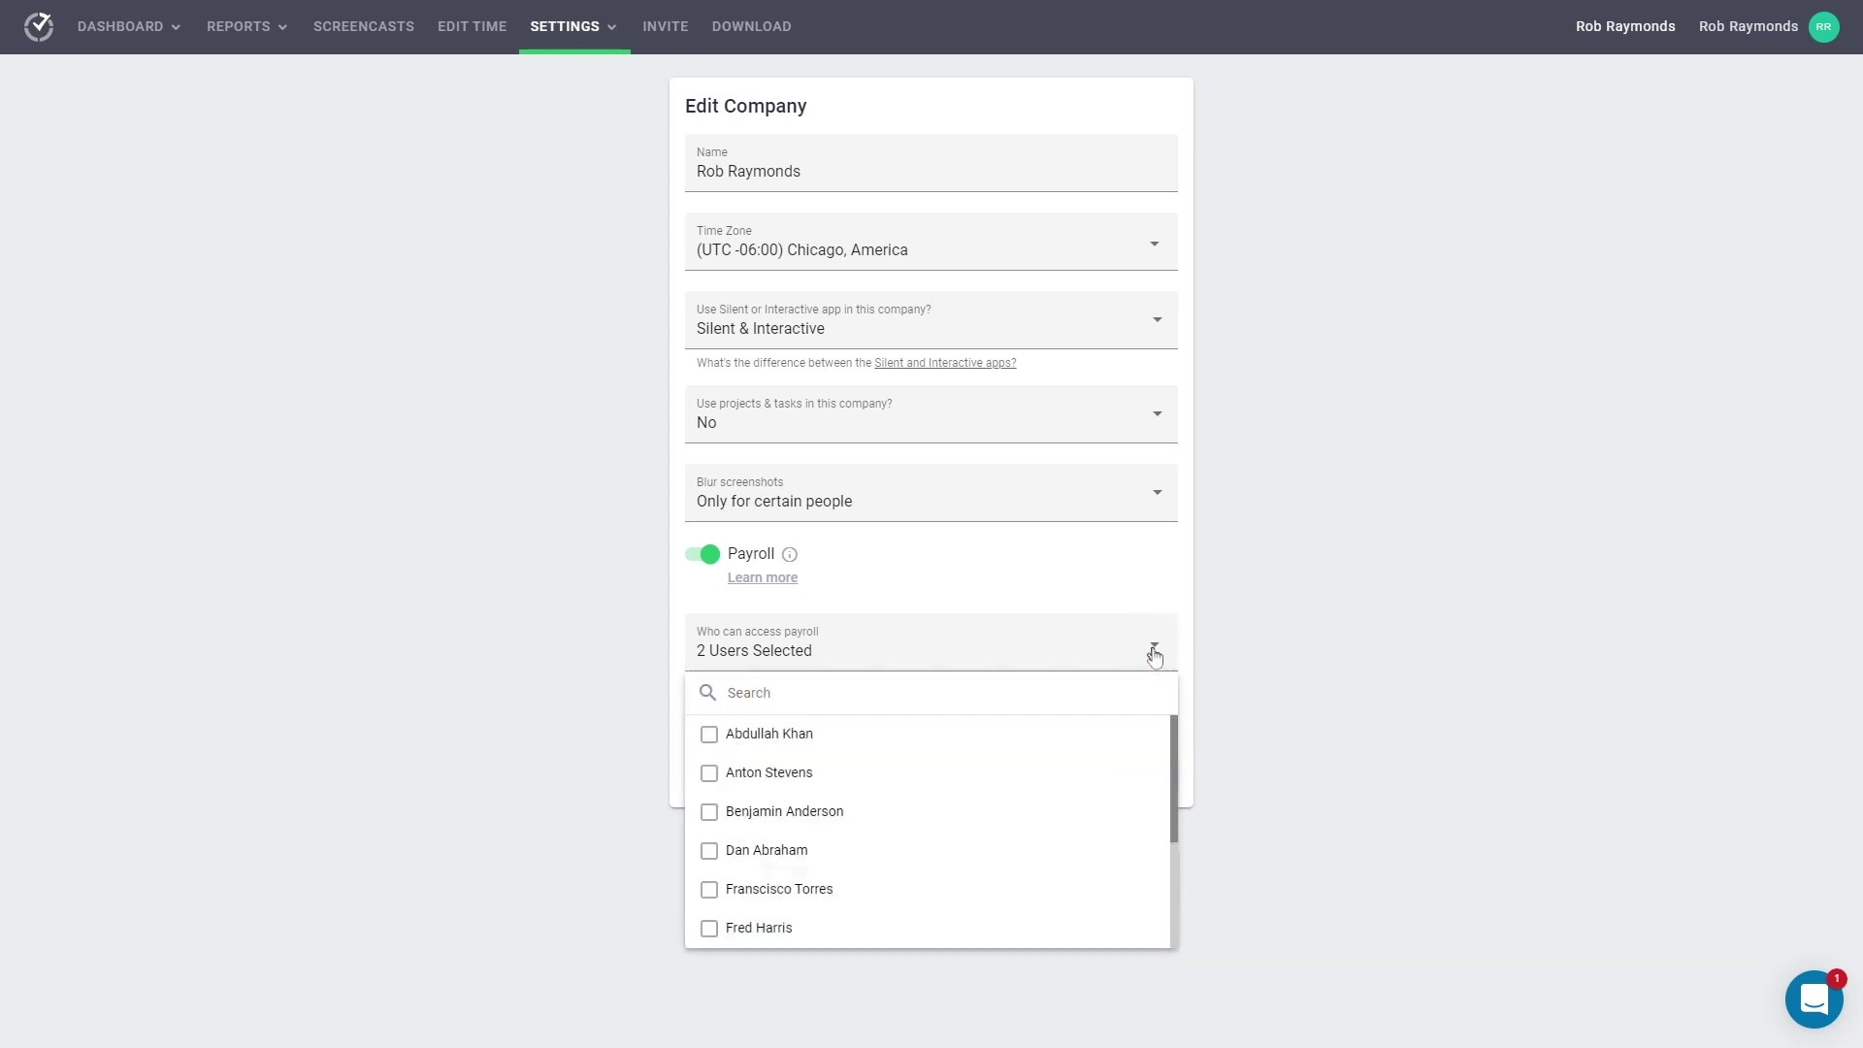
scroll(752, 812, down, 2)
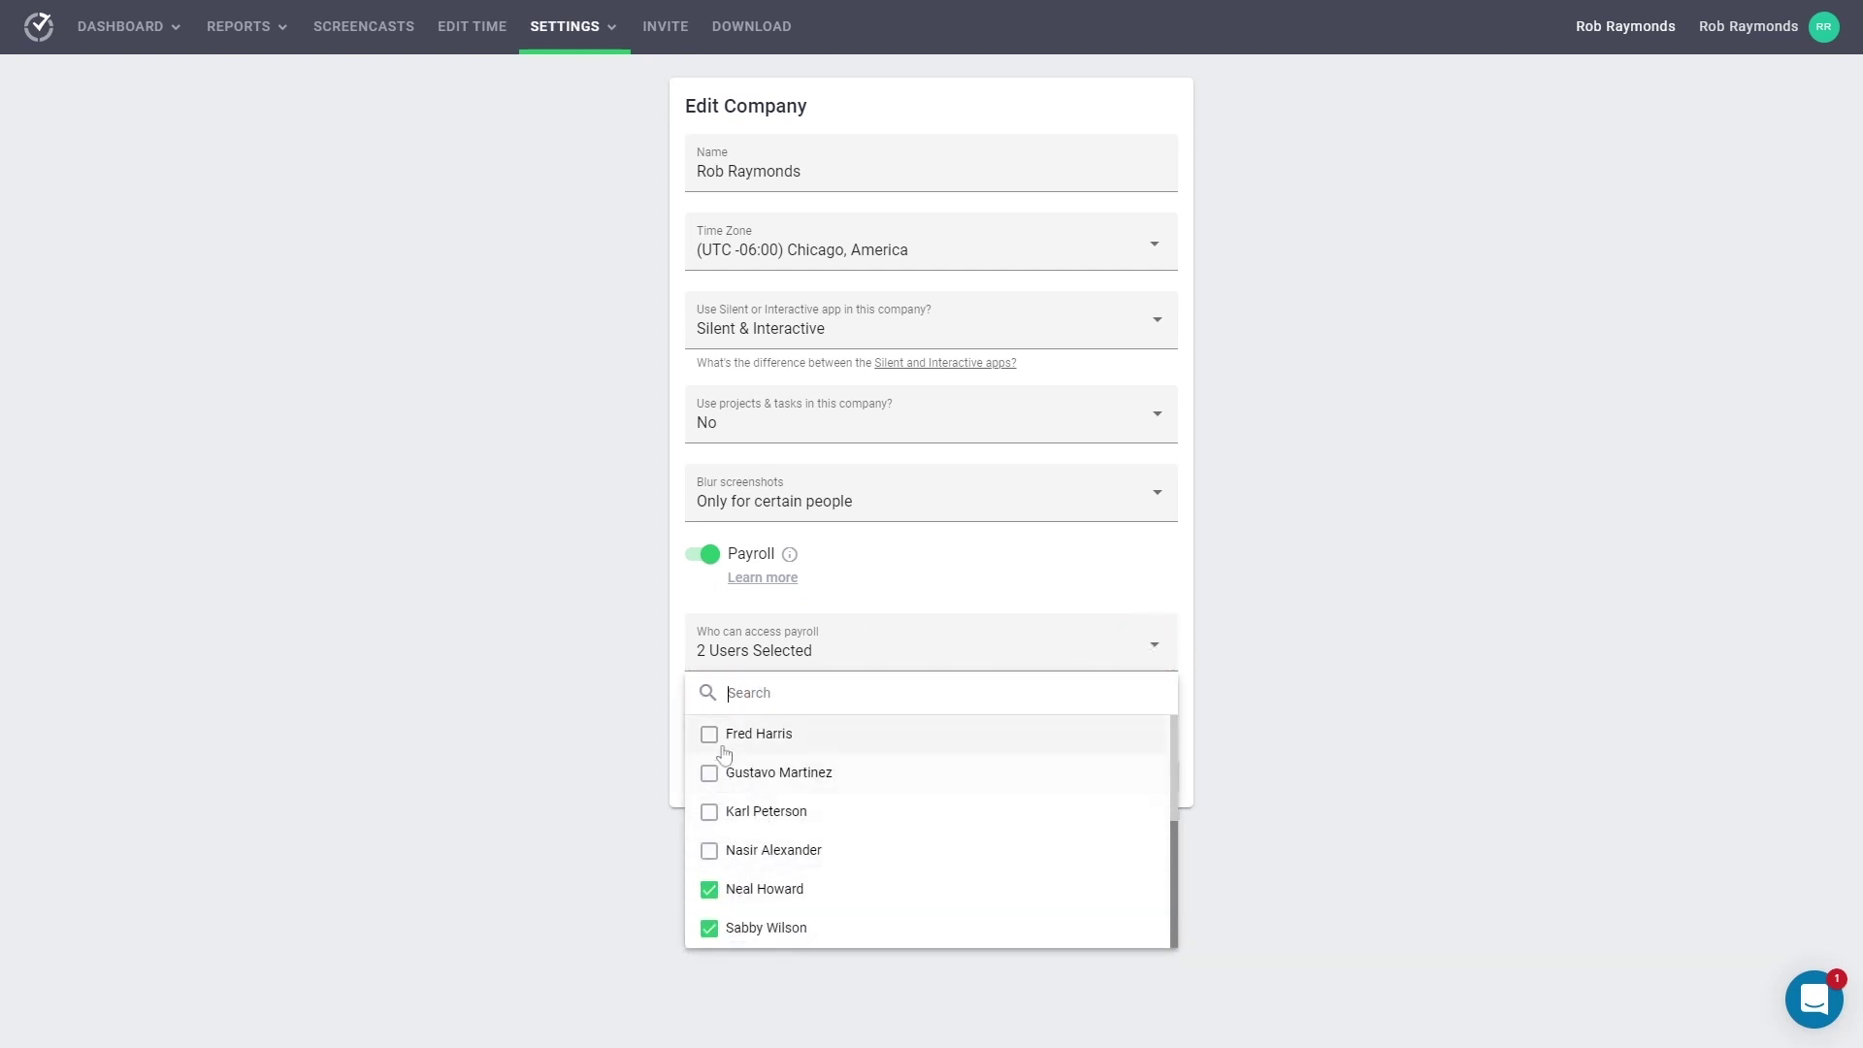
scroll(719, 743, up, 2)
scroll(719, 743, down, 2)
click(927, 602)
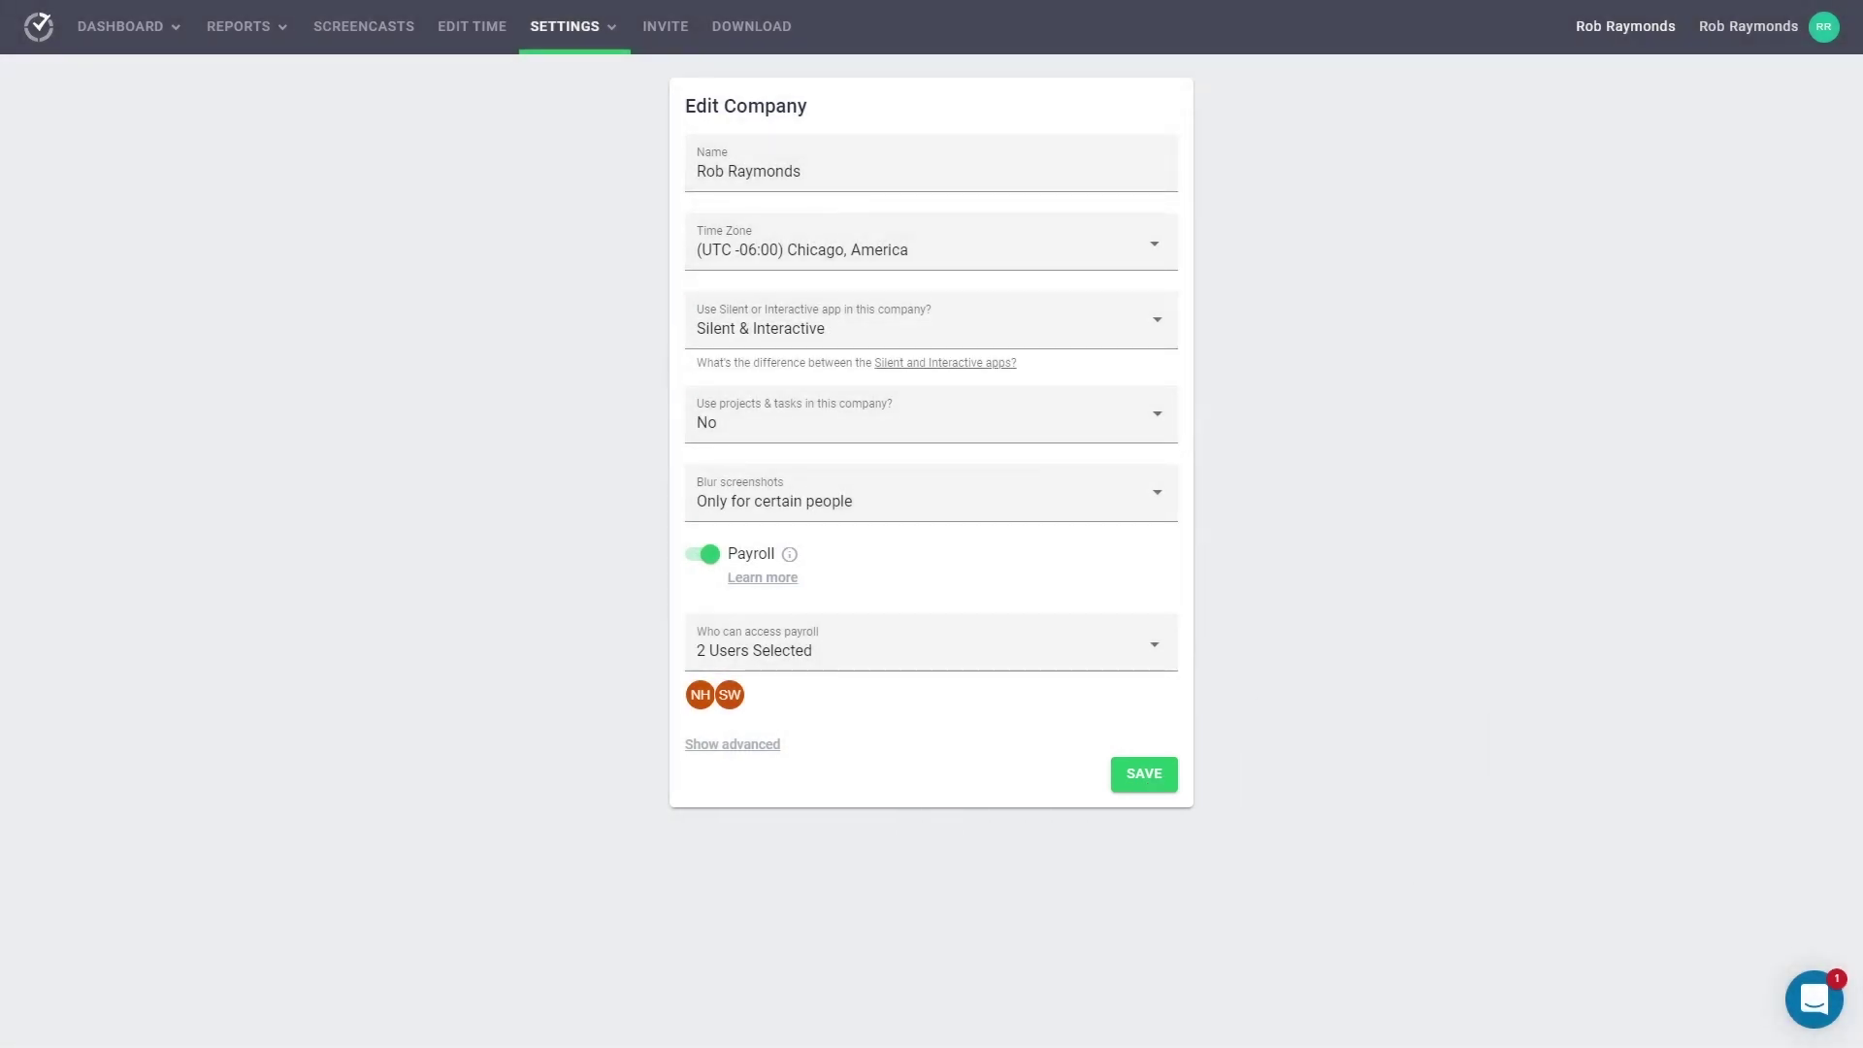
click(1147, 781)
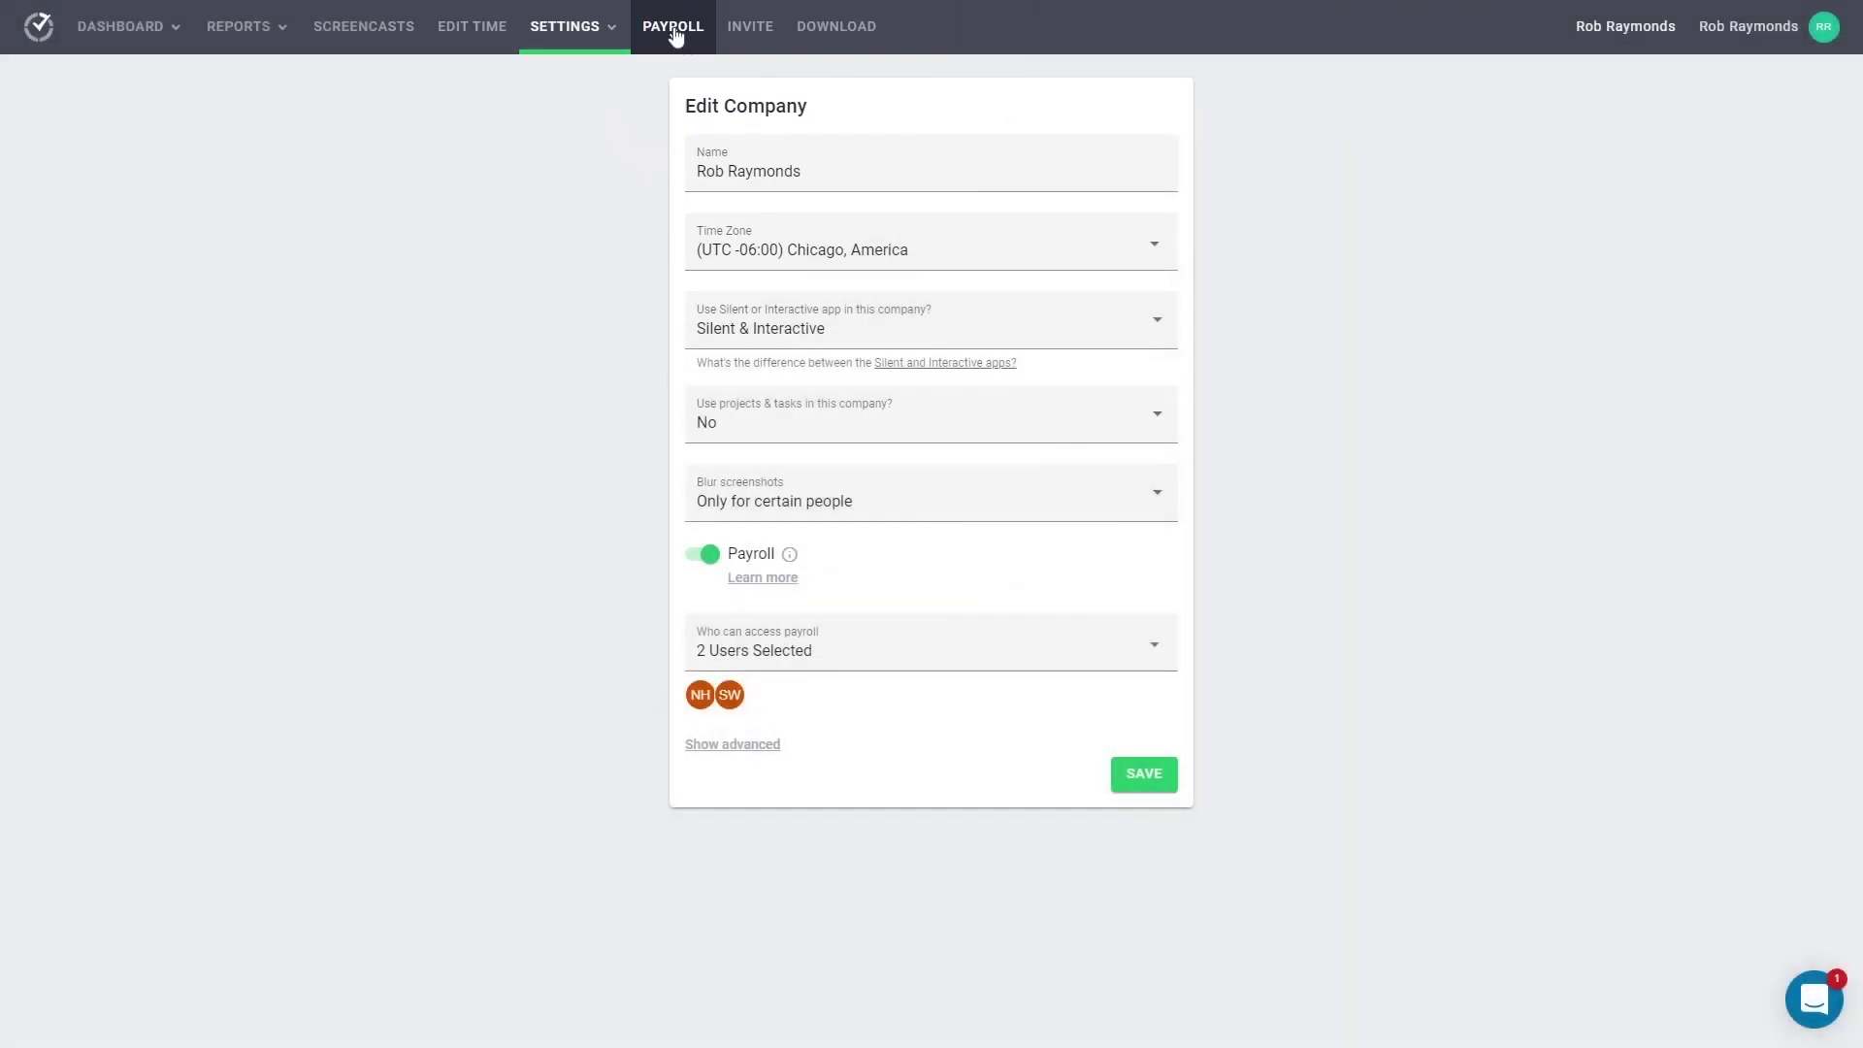
Show the Payroll page with All Users selected for Jan 27 – Feb 2, 2020
click(676, 34)
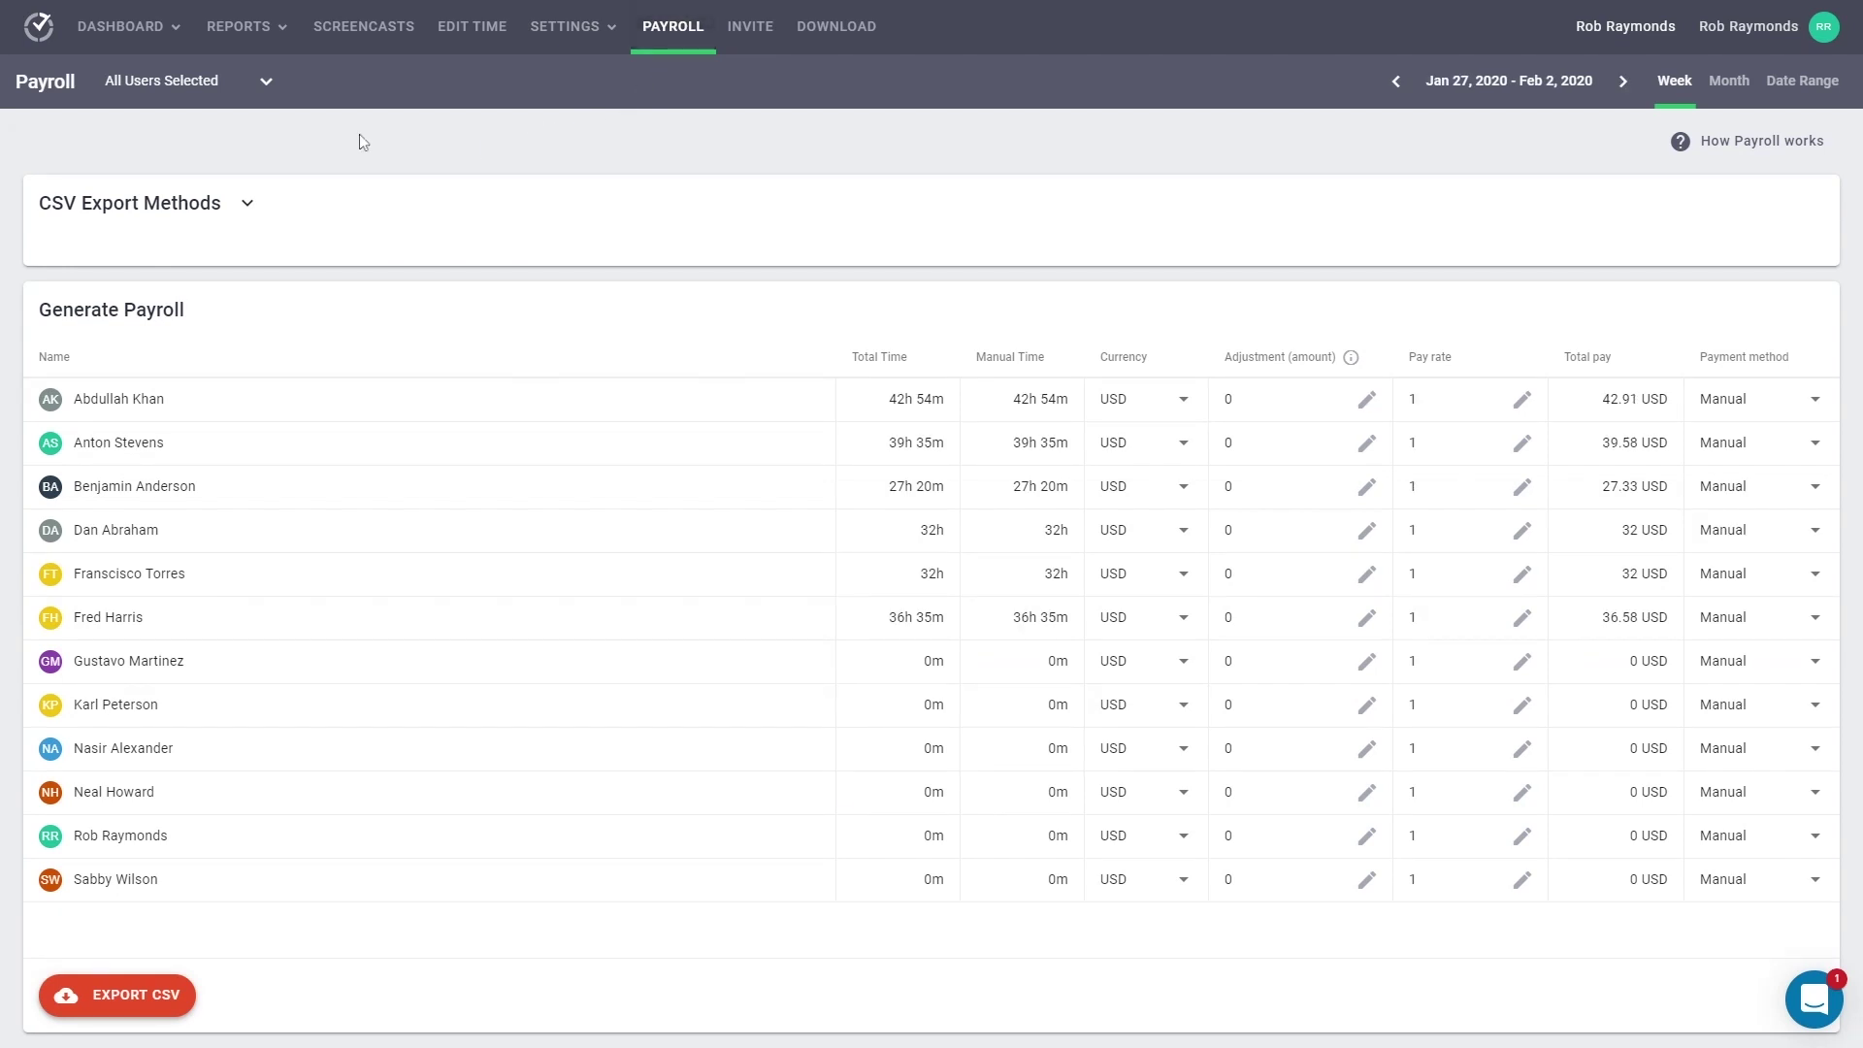
click(189, 82)
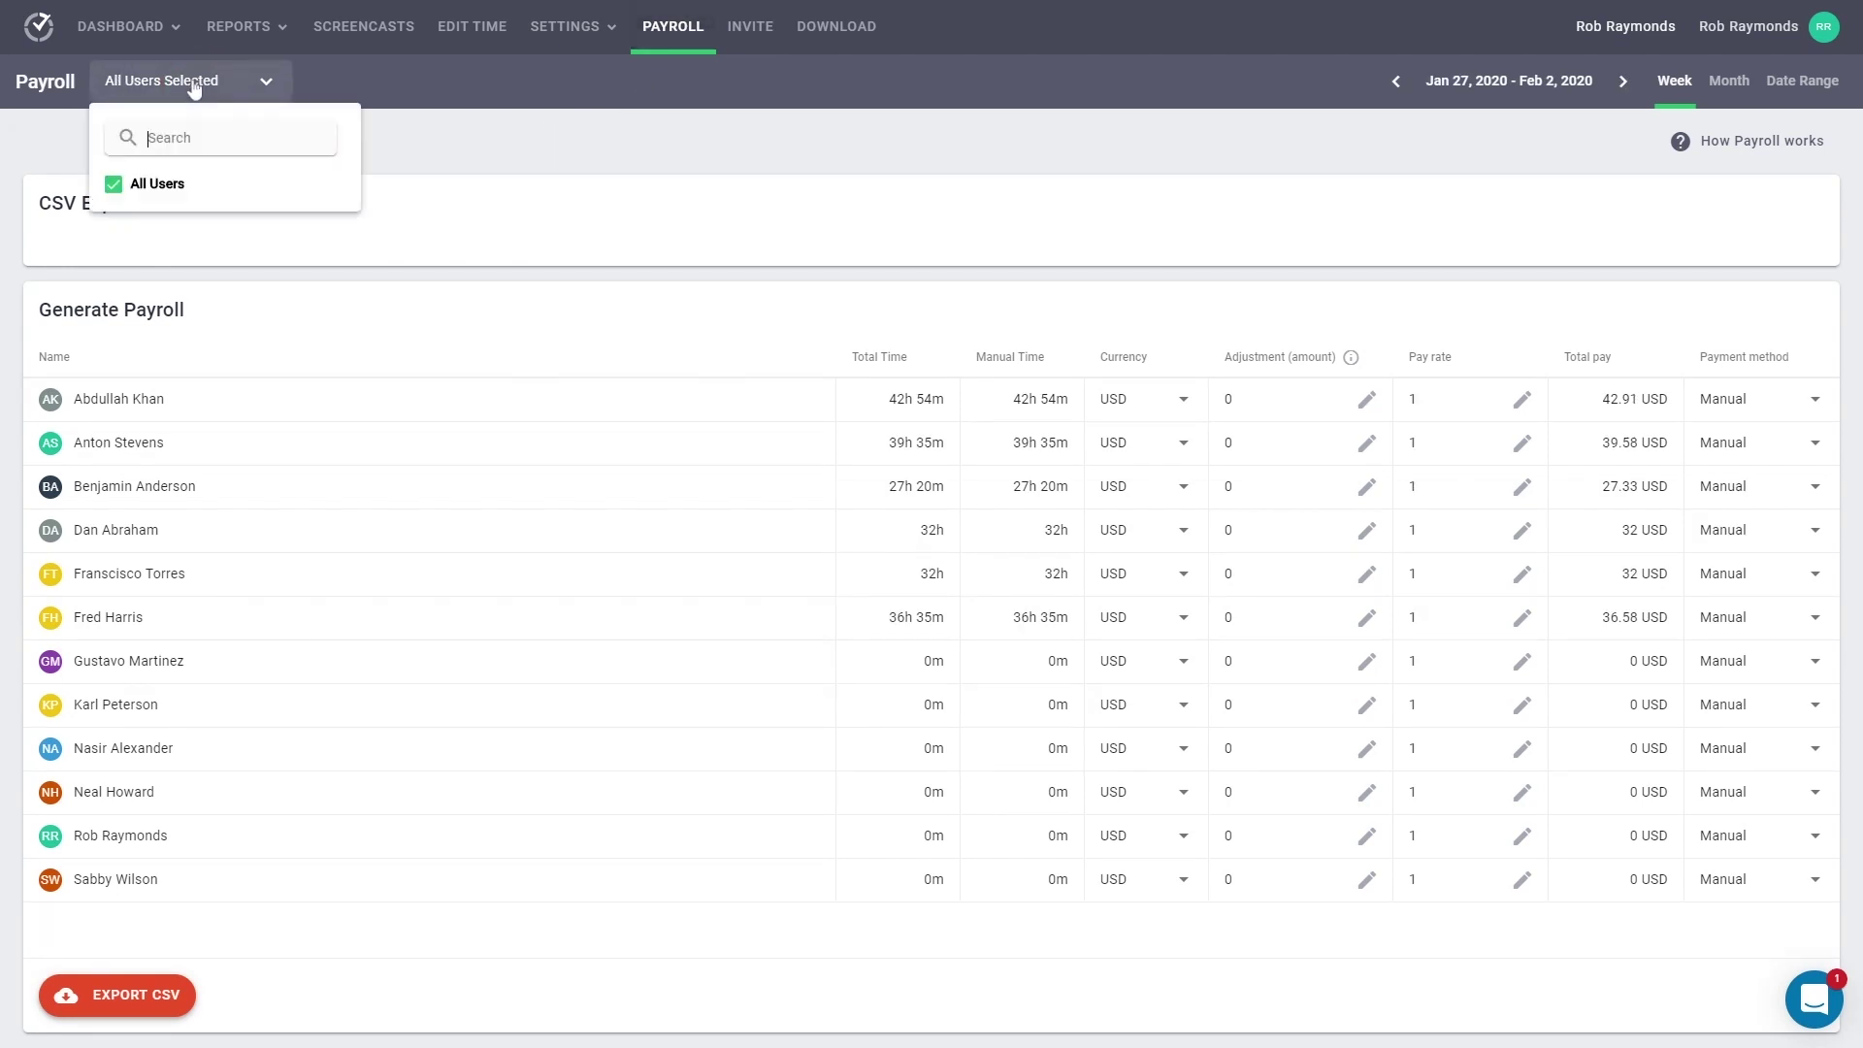
click(114, 185)
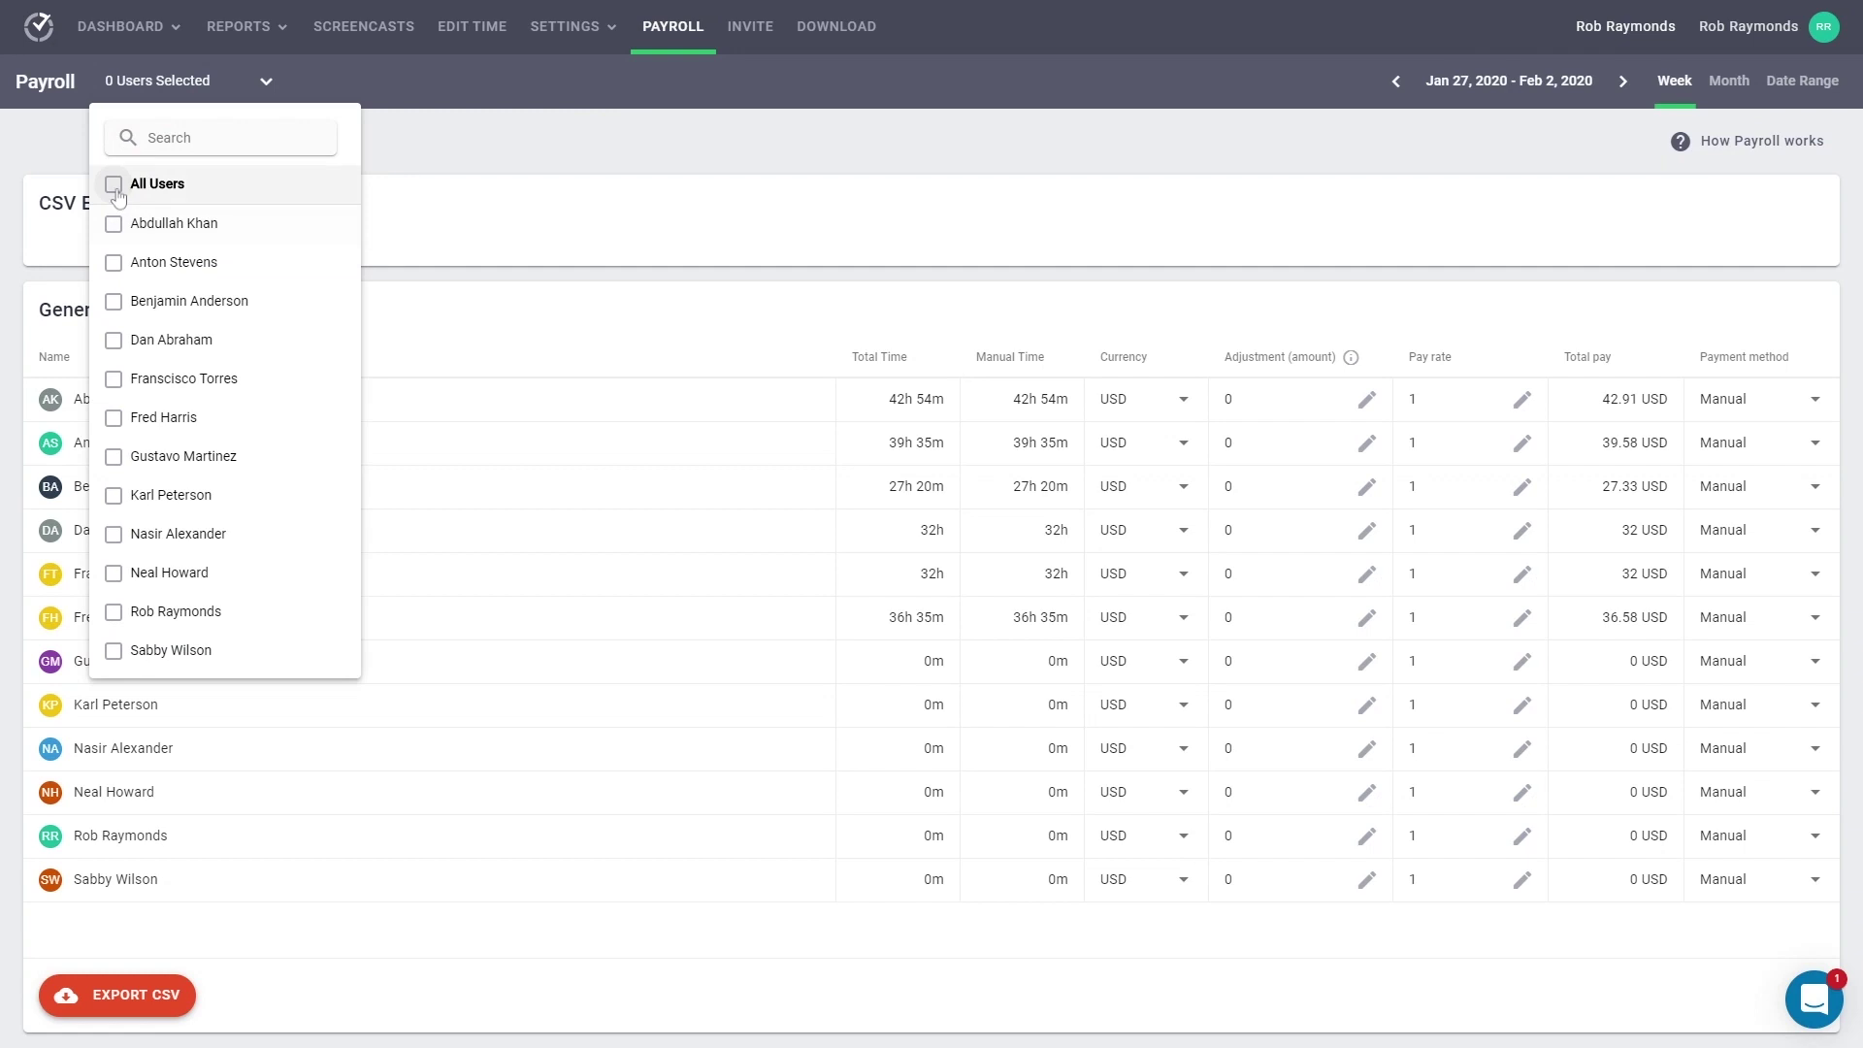
click(114, 188)
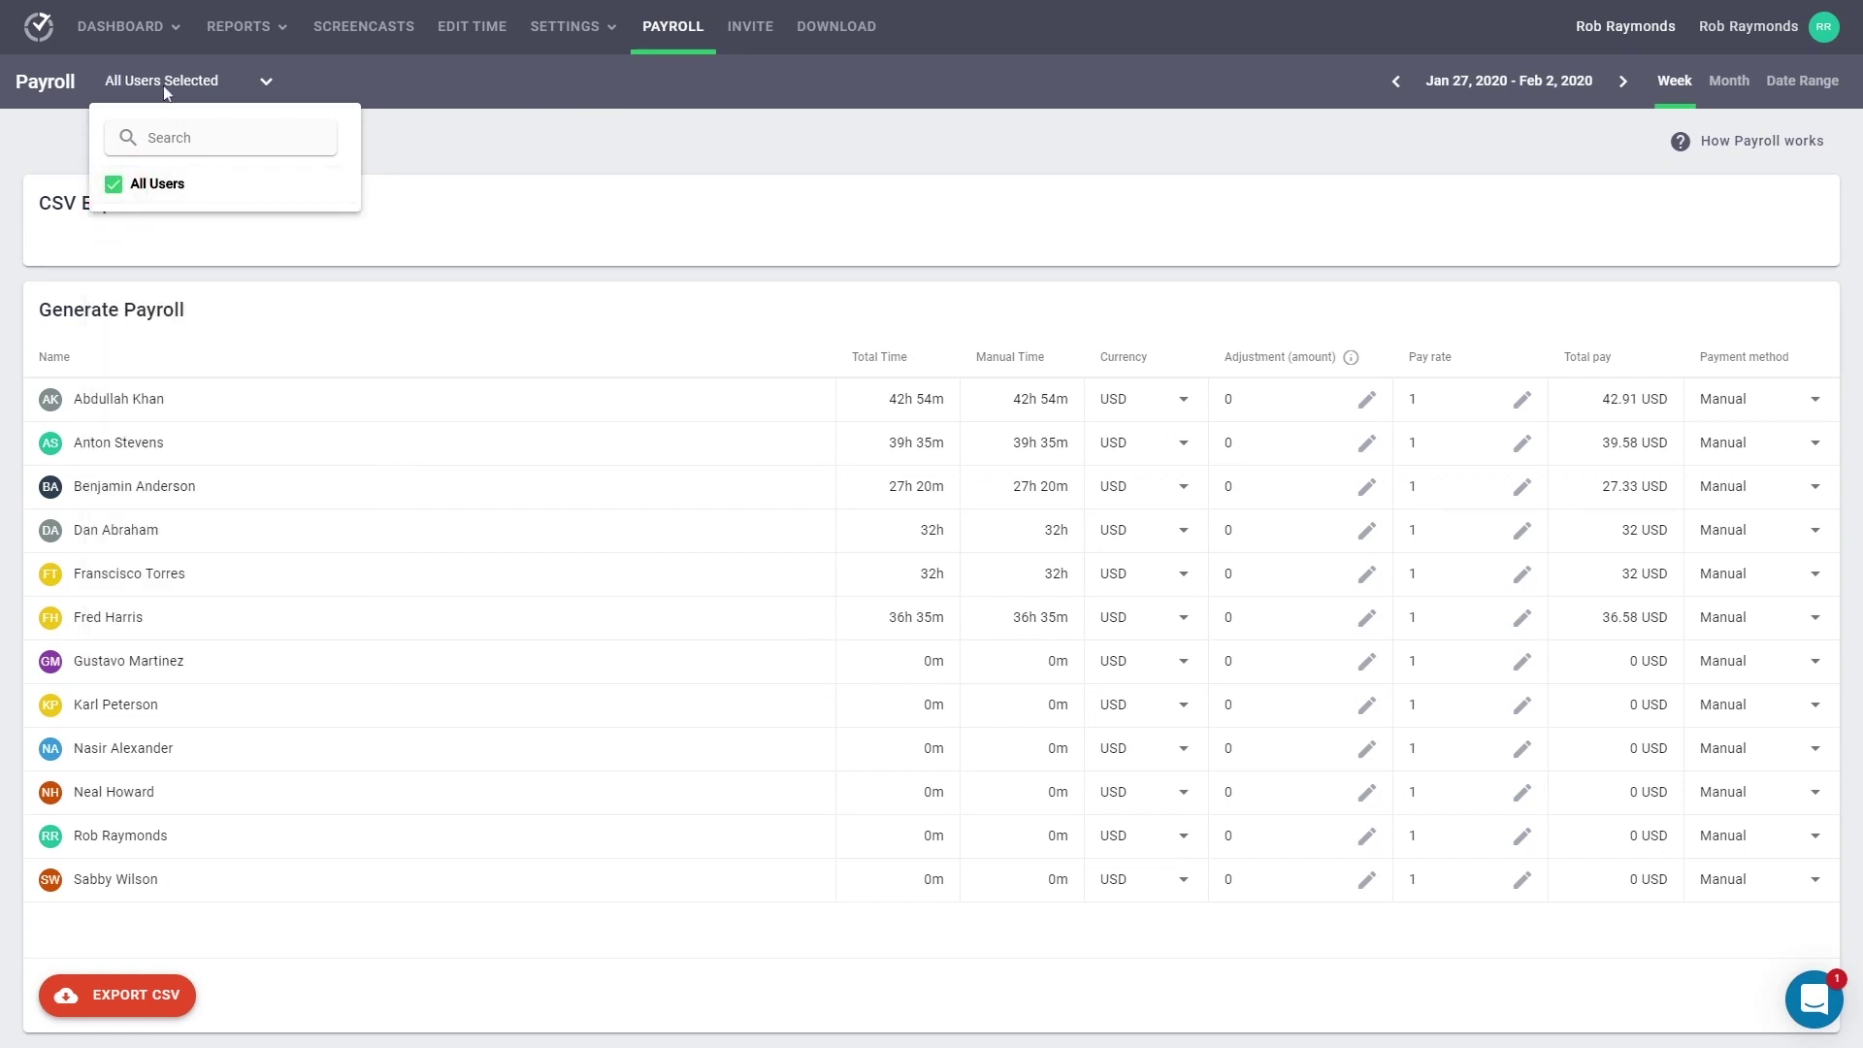
click(254, 80)
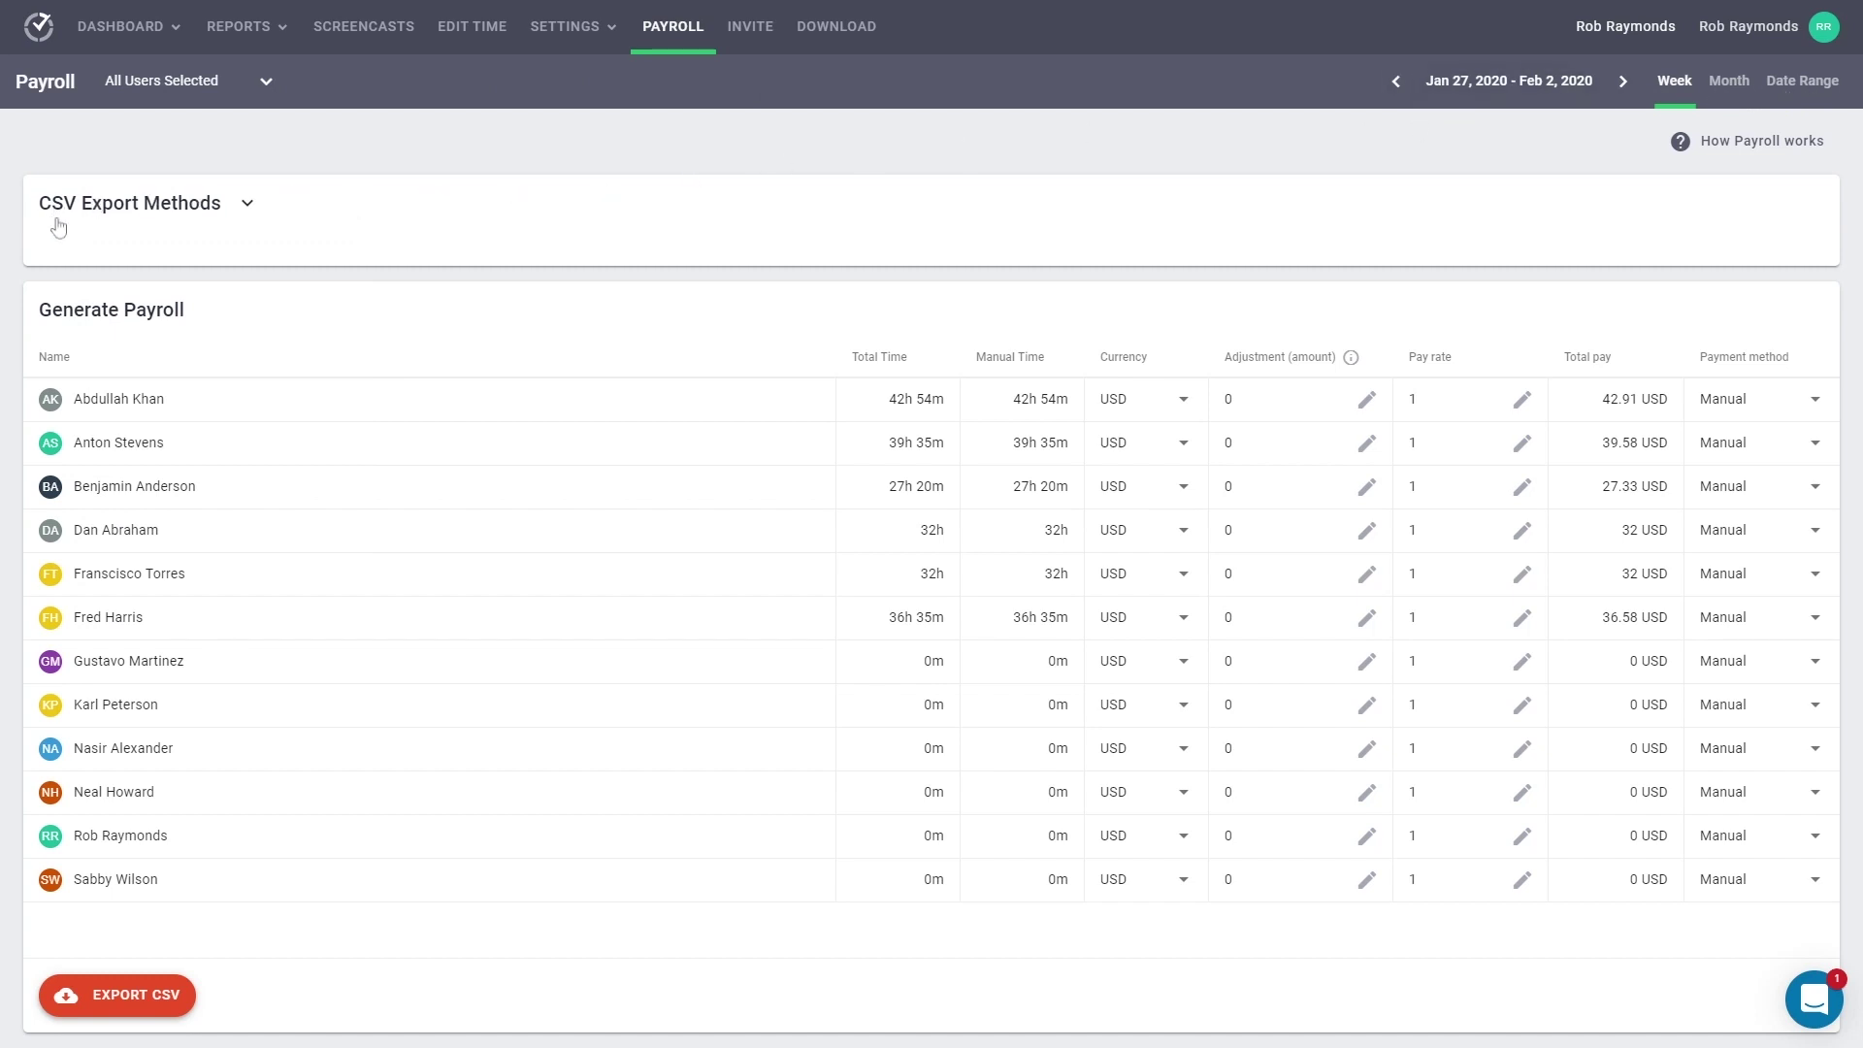
click(246, 206)
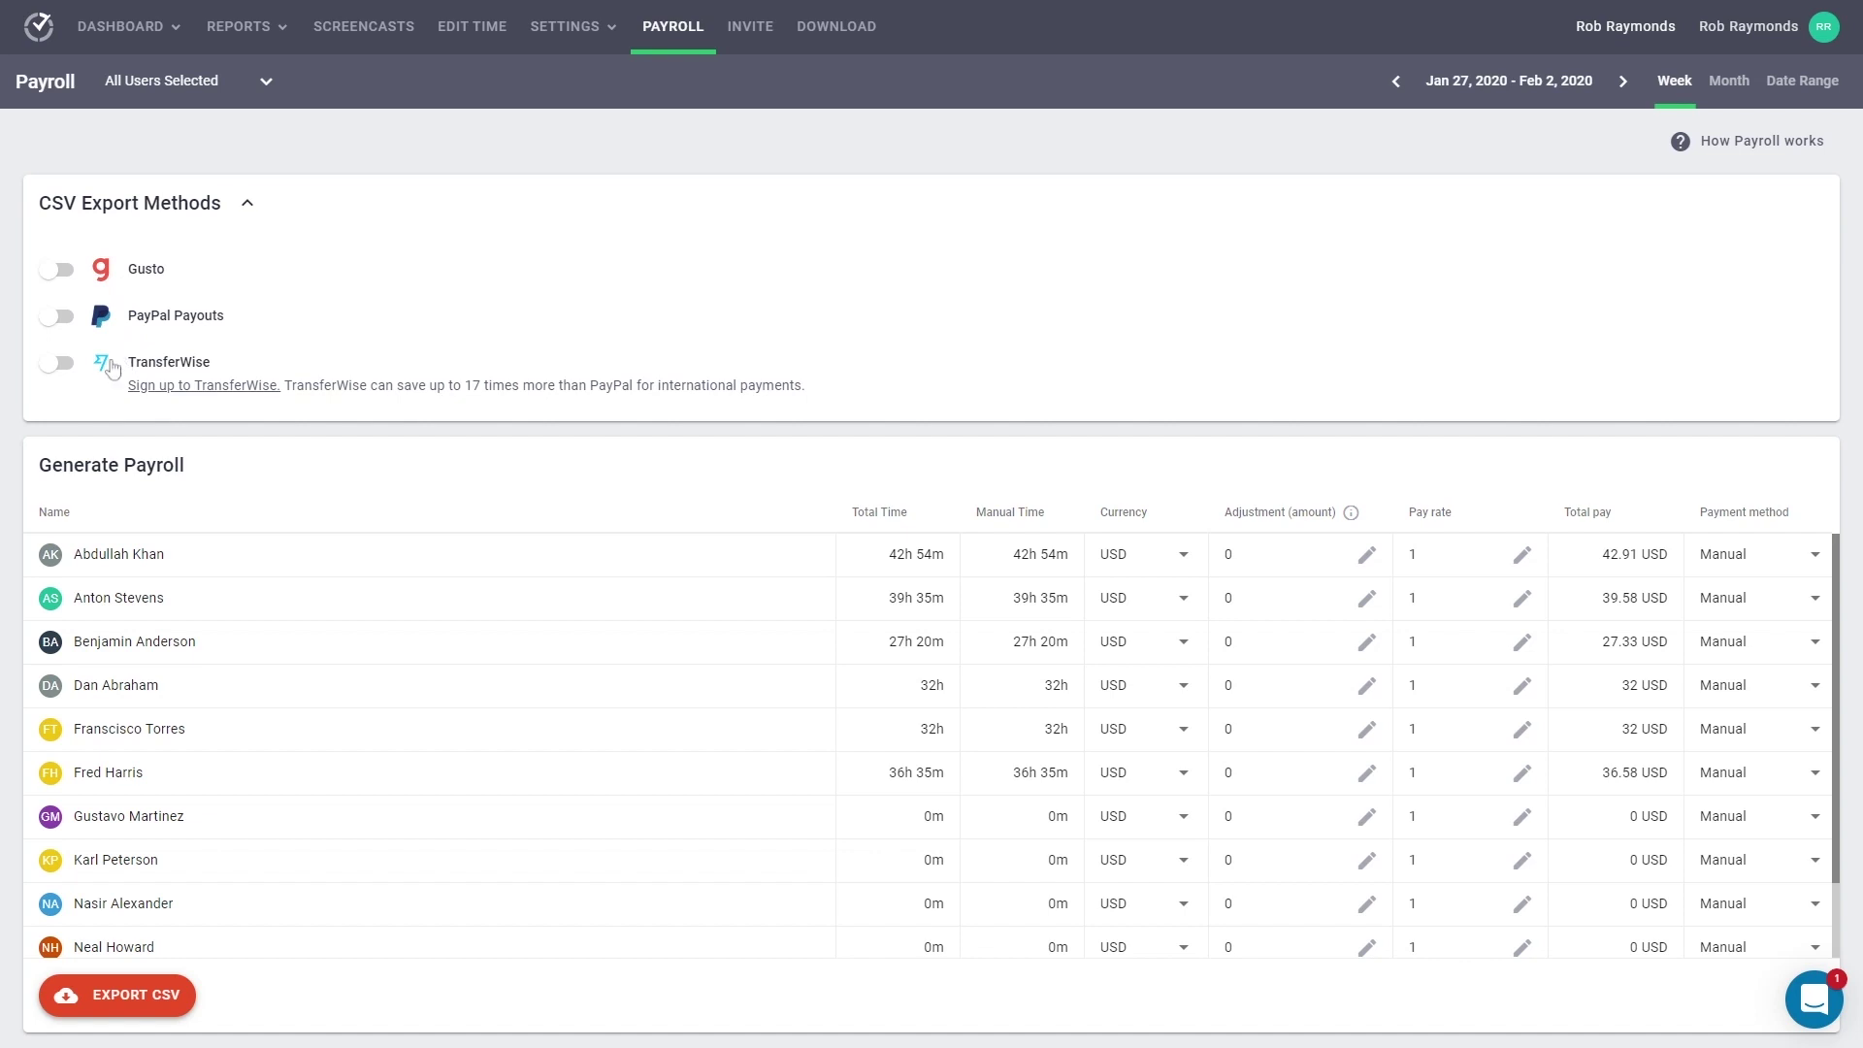
click(249, 206)
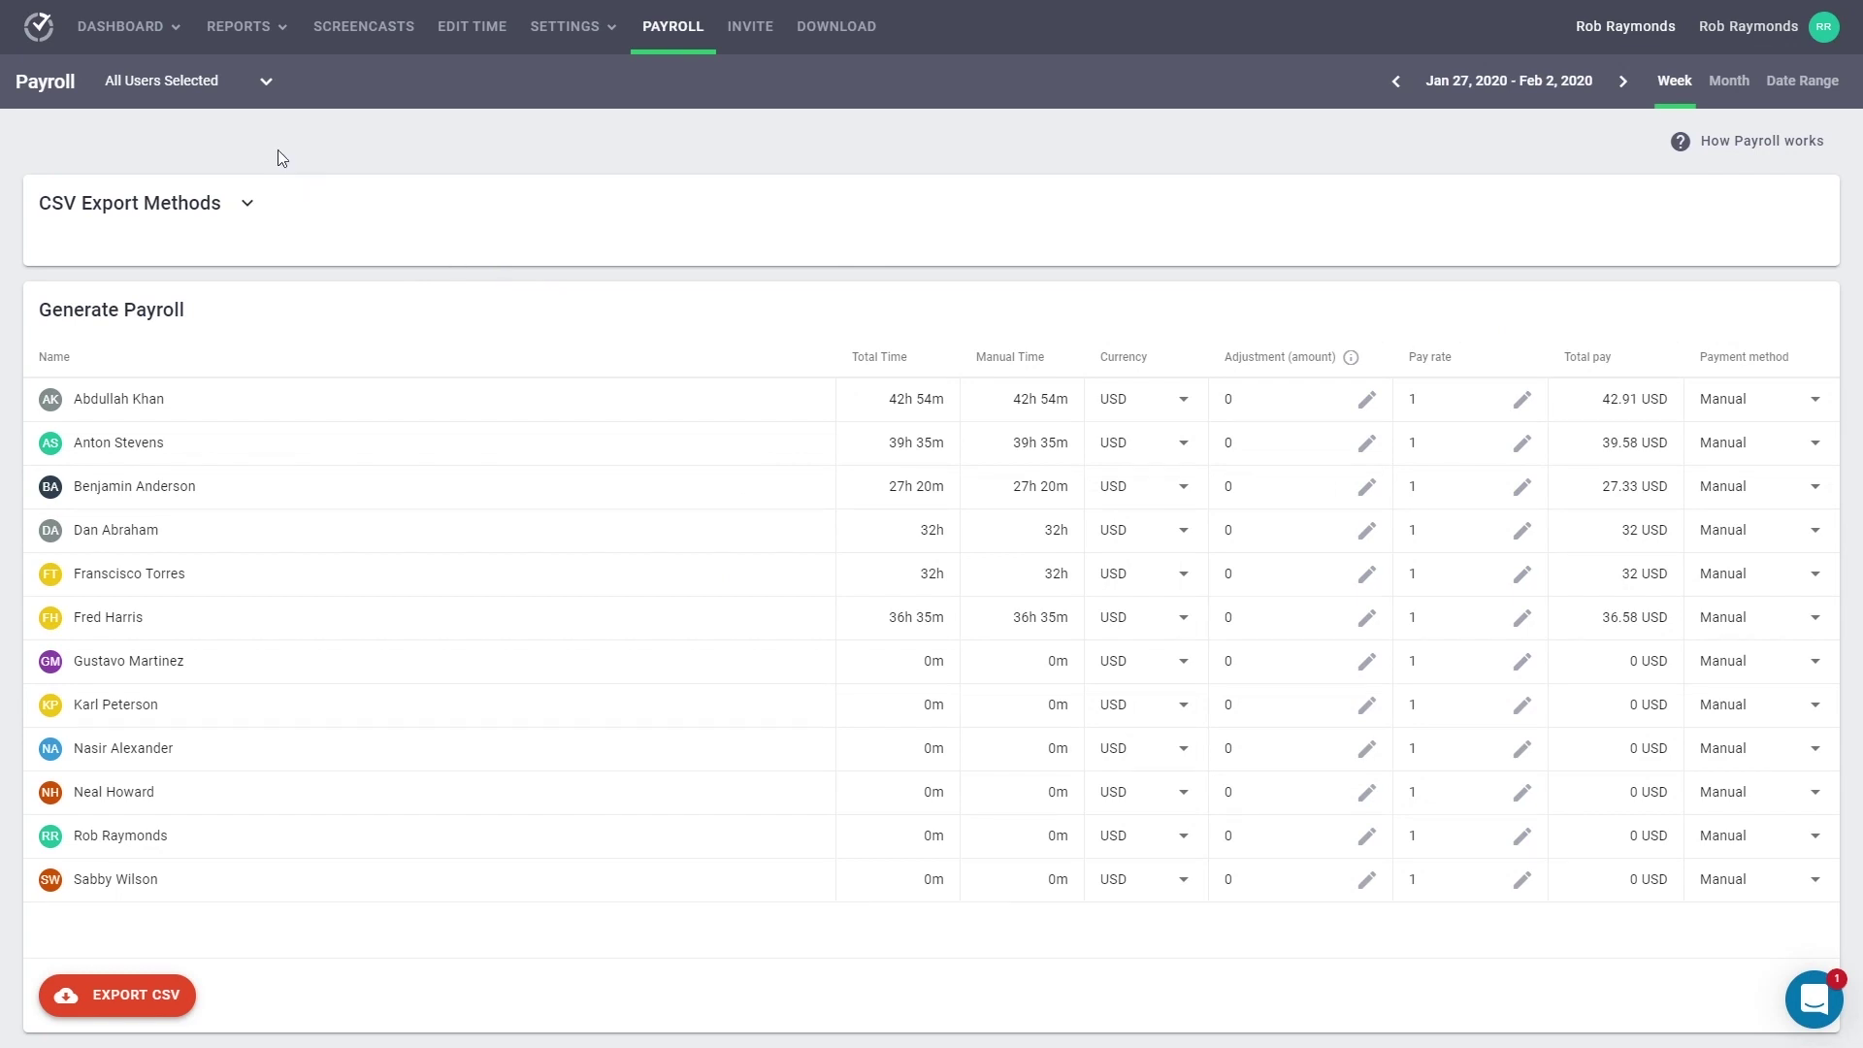
click(179, 80)
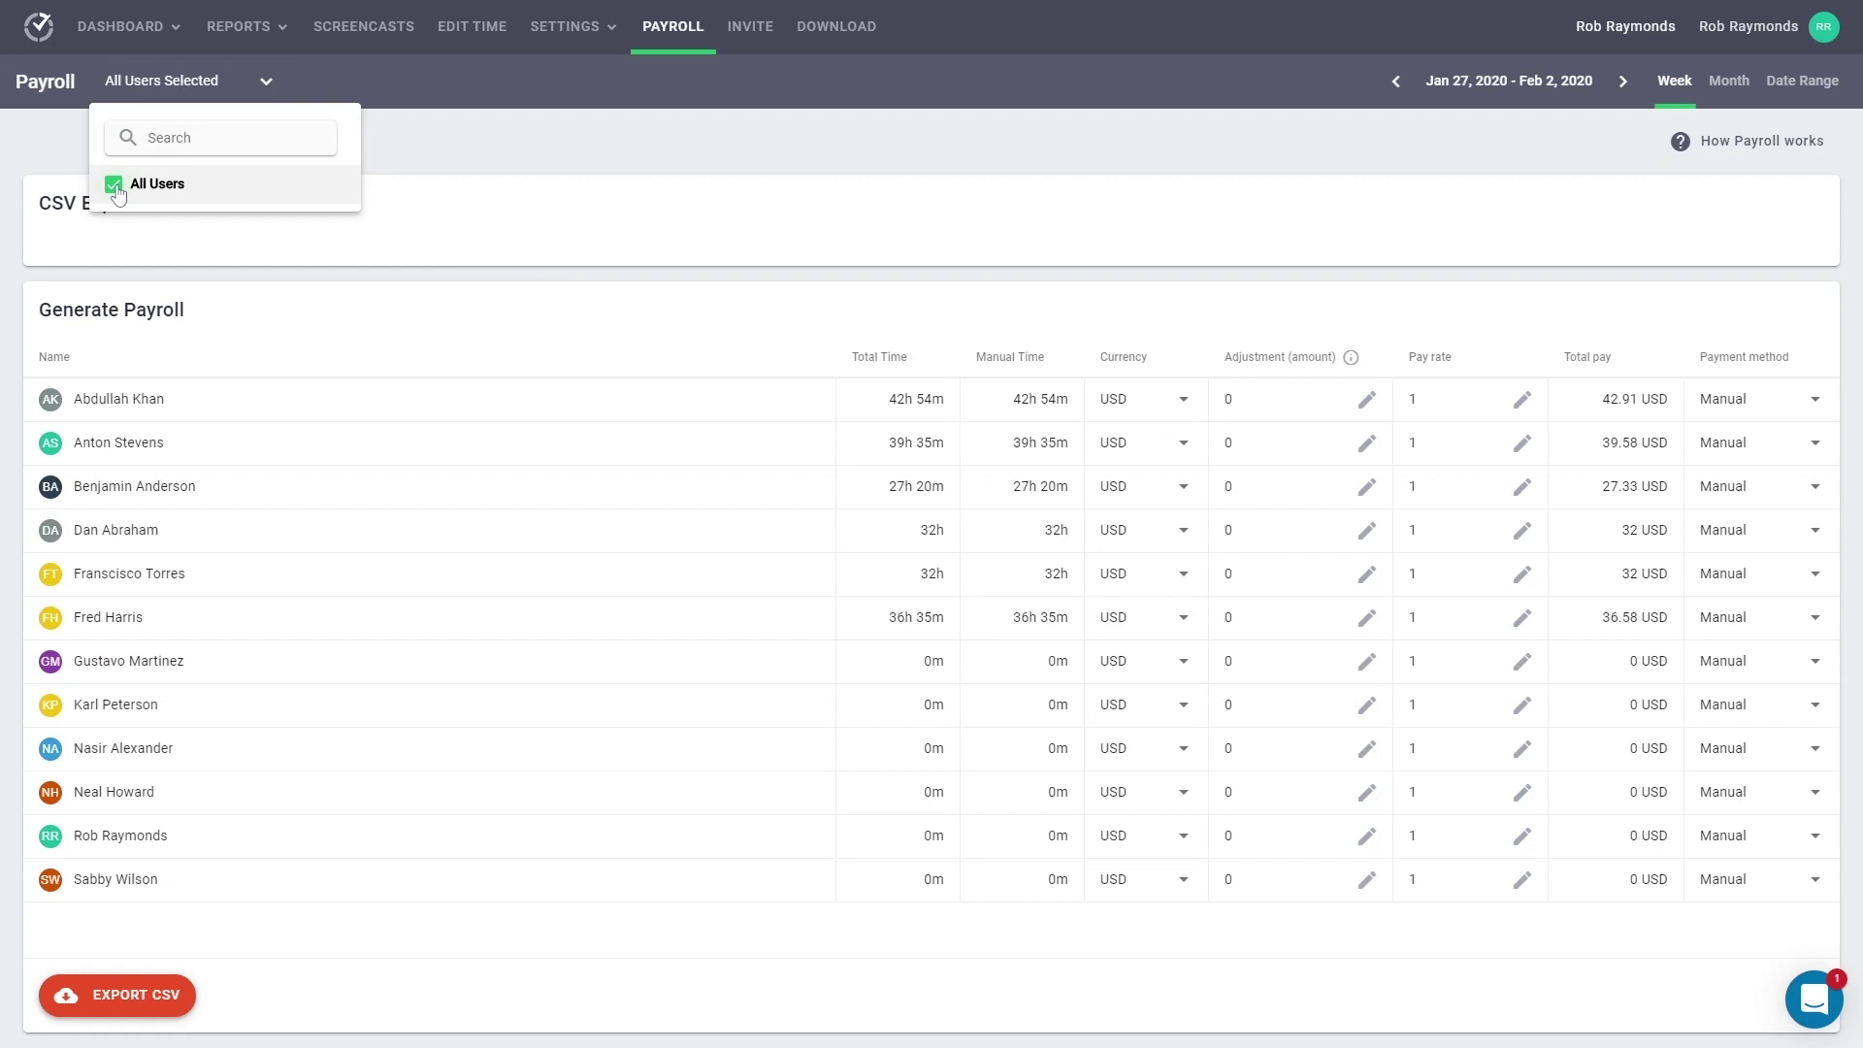
Deselect All Users and include only the first six users in the payroll table
click(115, 185)
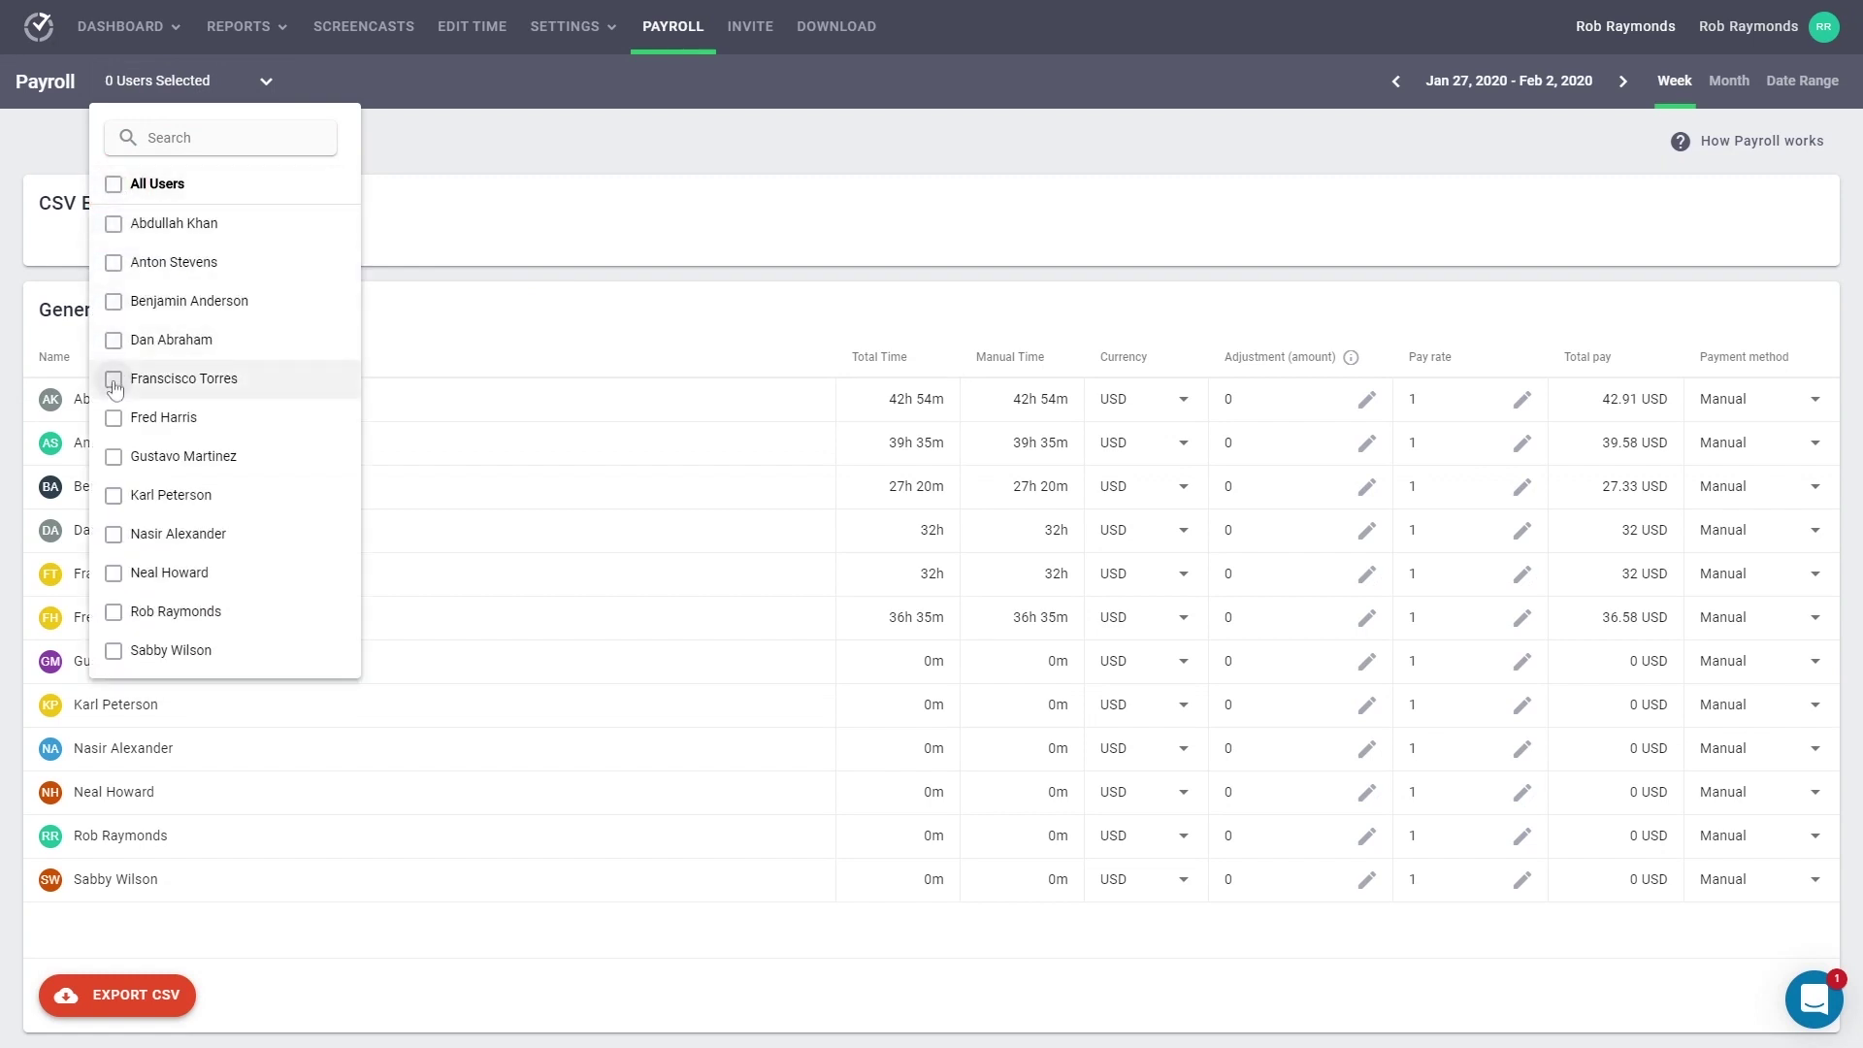
click(114, 224)
click(114, 263)
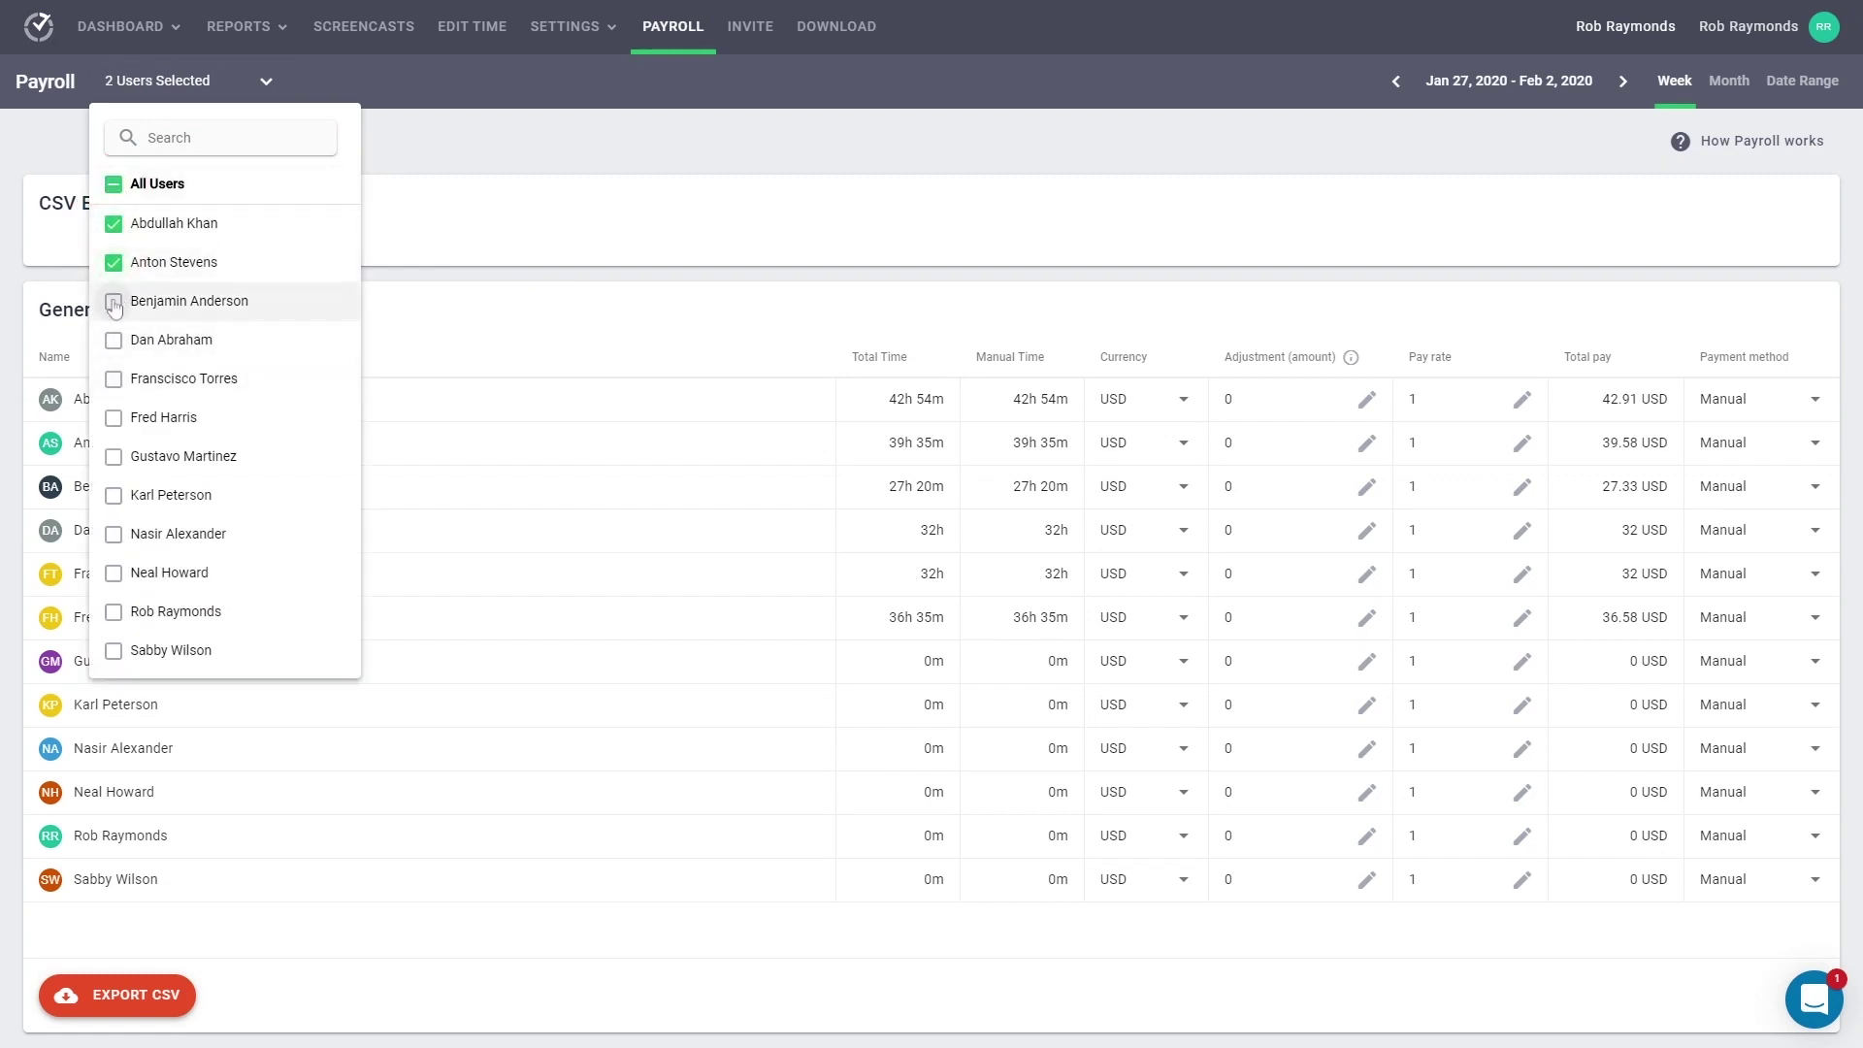
click(114, 302)
click(113, 341)
click(114, 379)
click(114, 418)
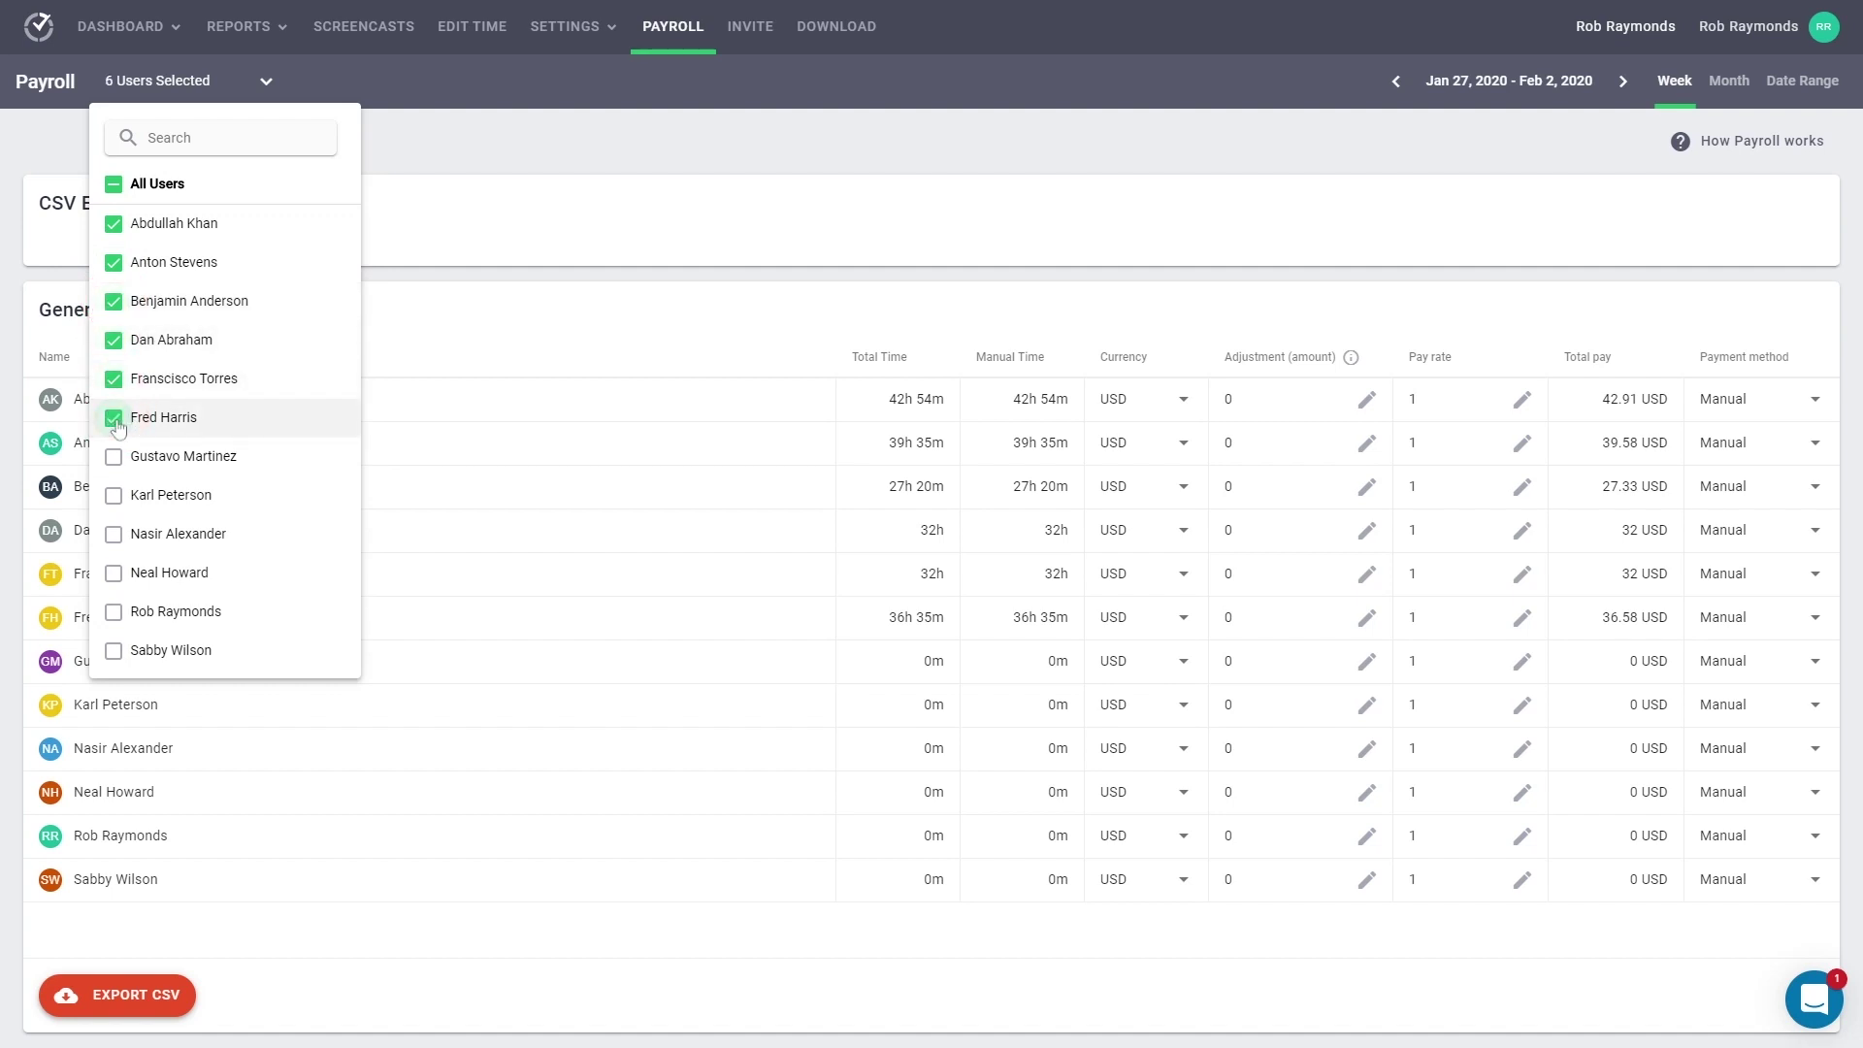
click(442, 199)
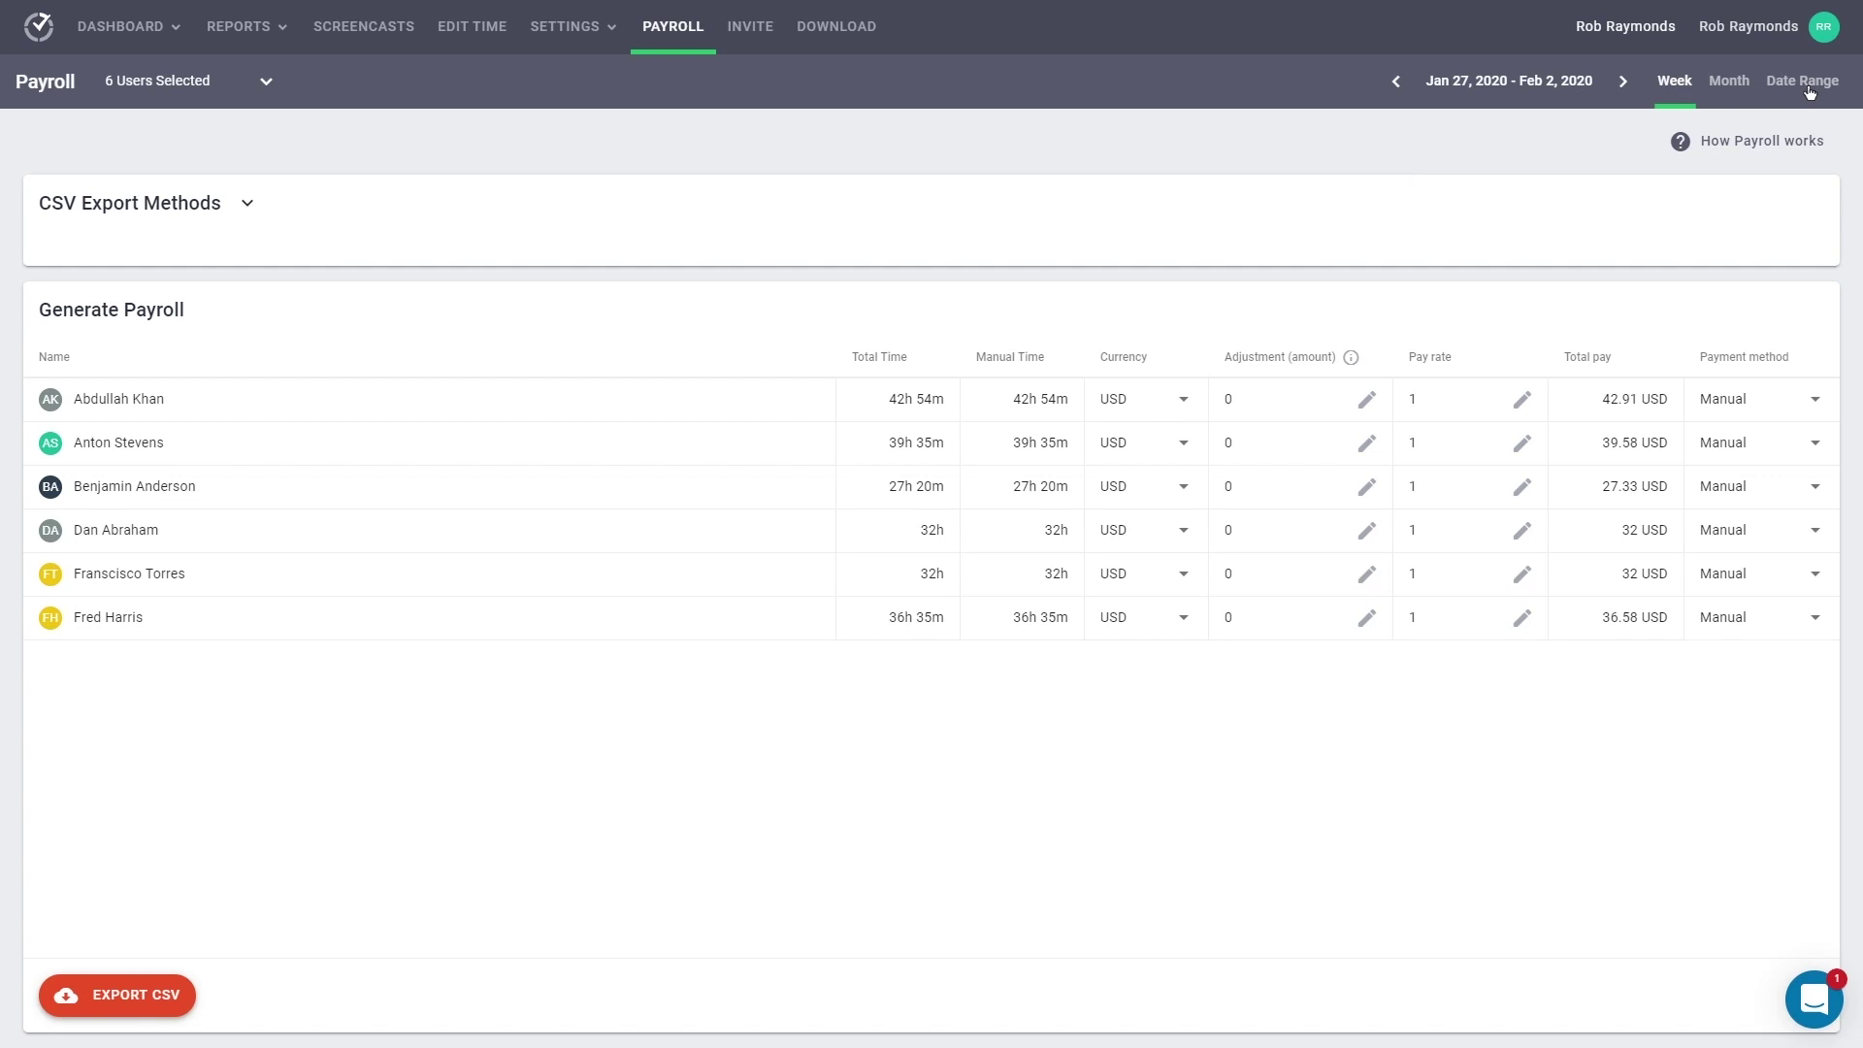
Set a custom payroll date range from January 27 to February 2, 2020
click(1808, 86)
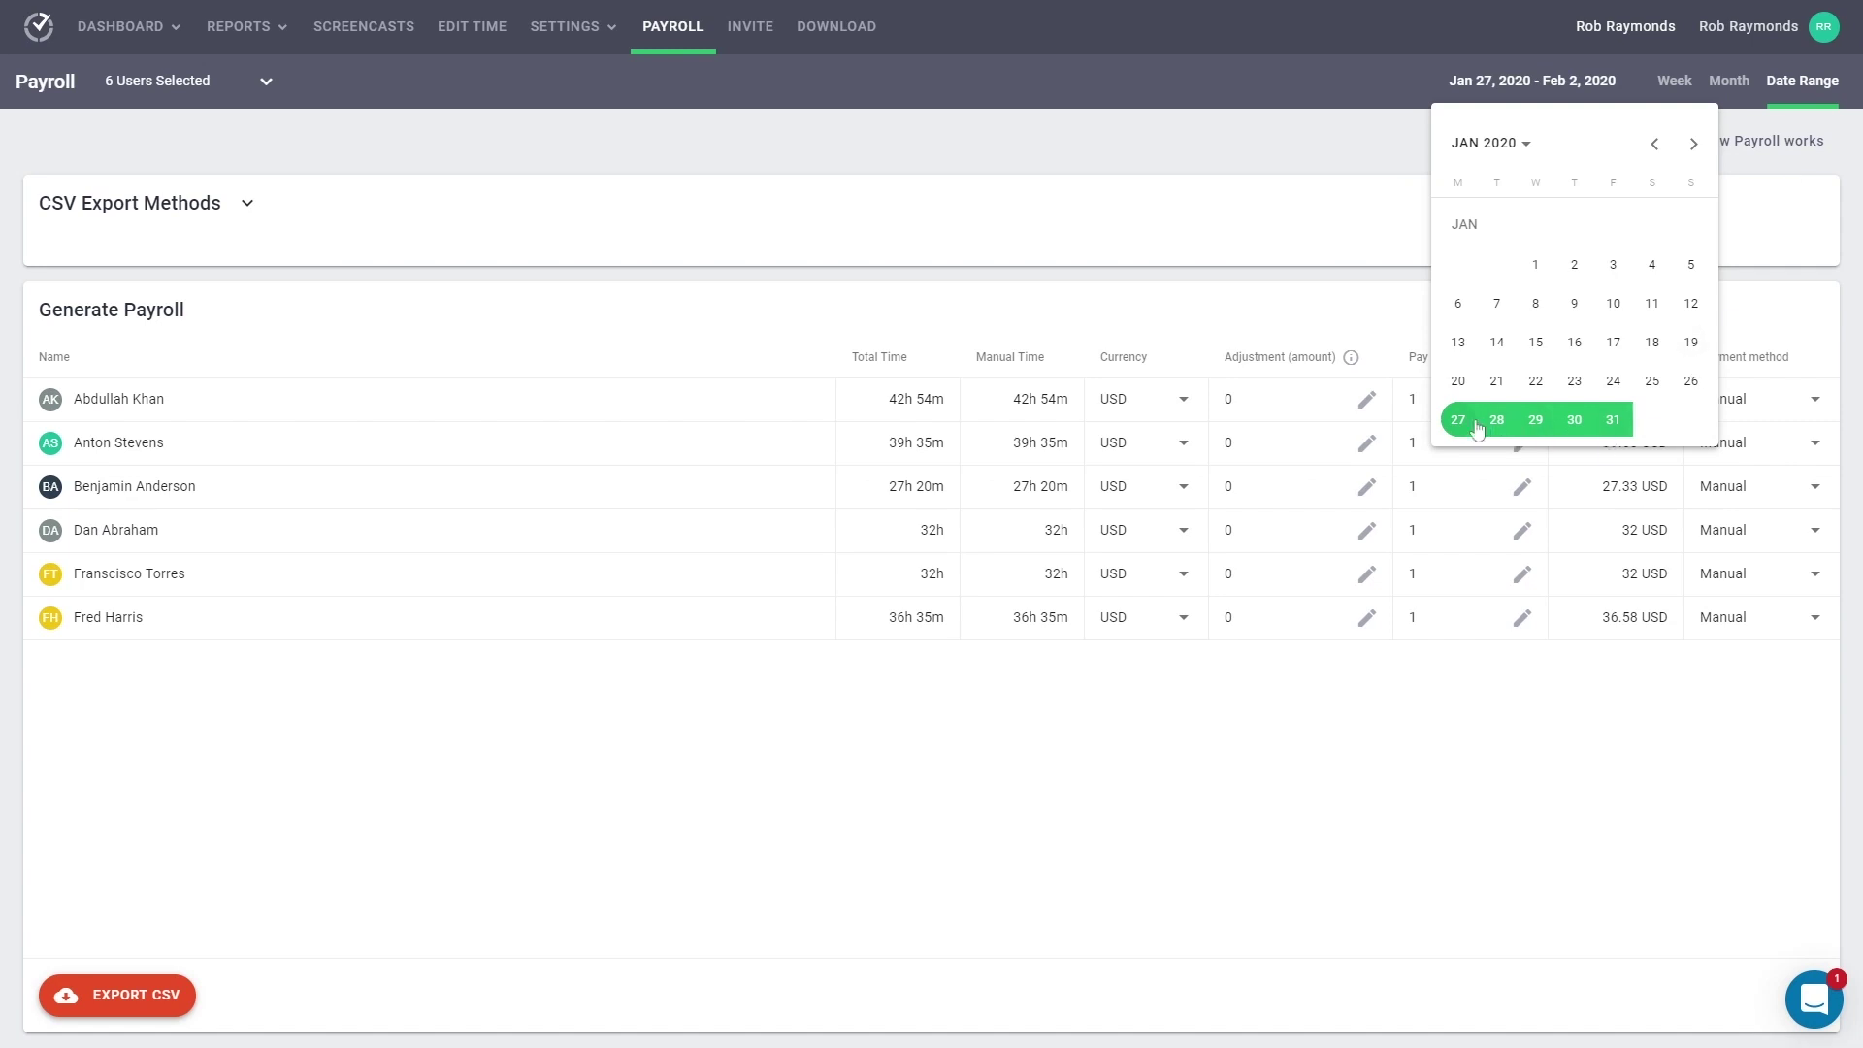
click(1476, 423)
click(1694, 143)
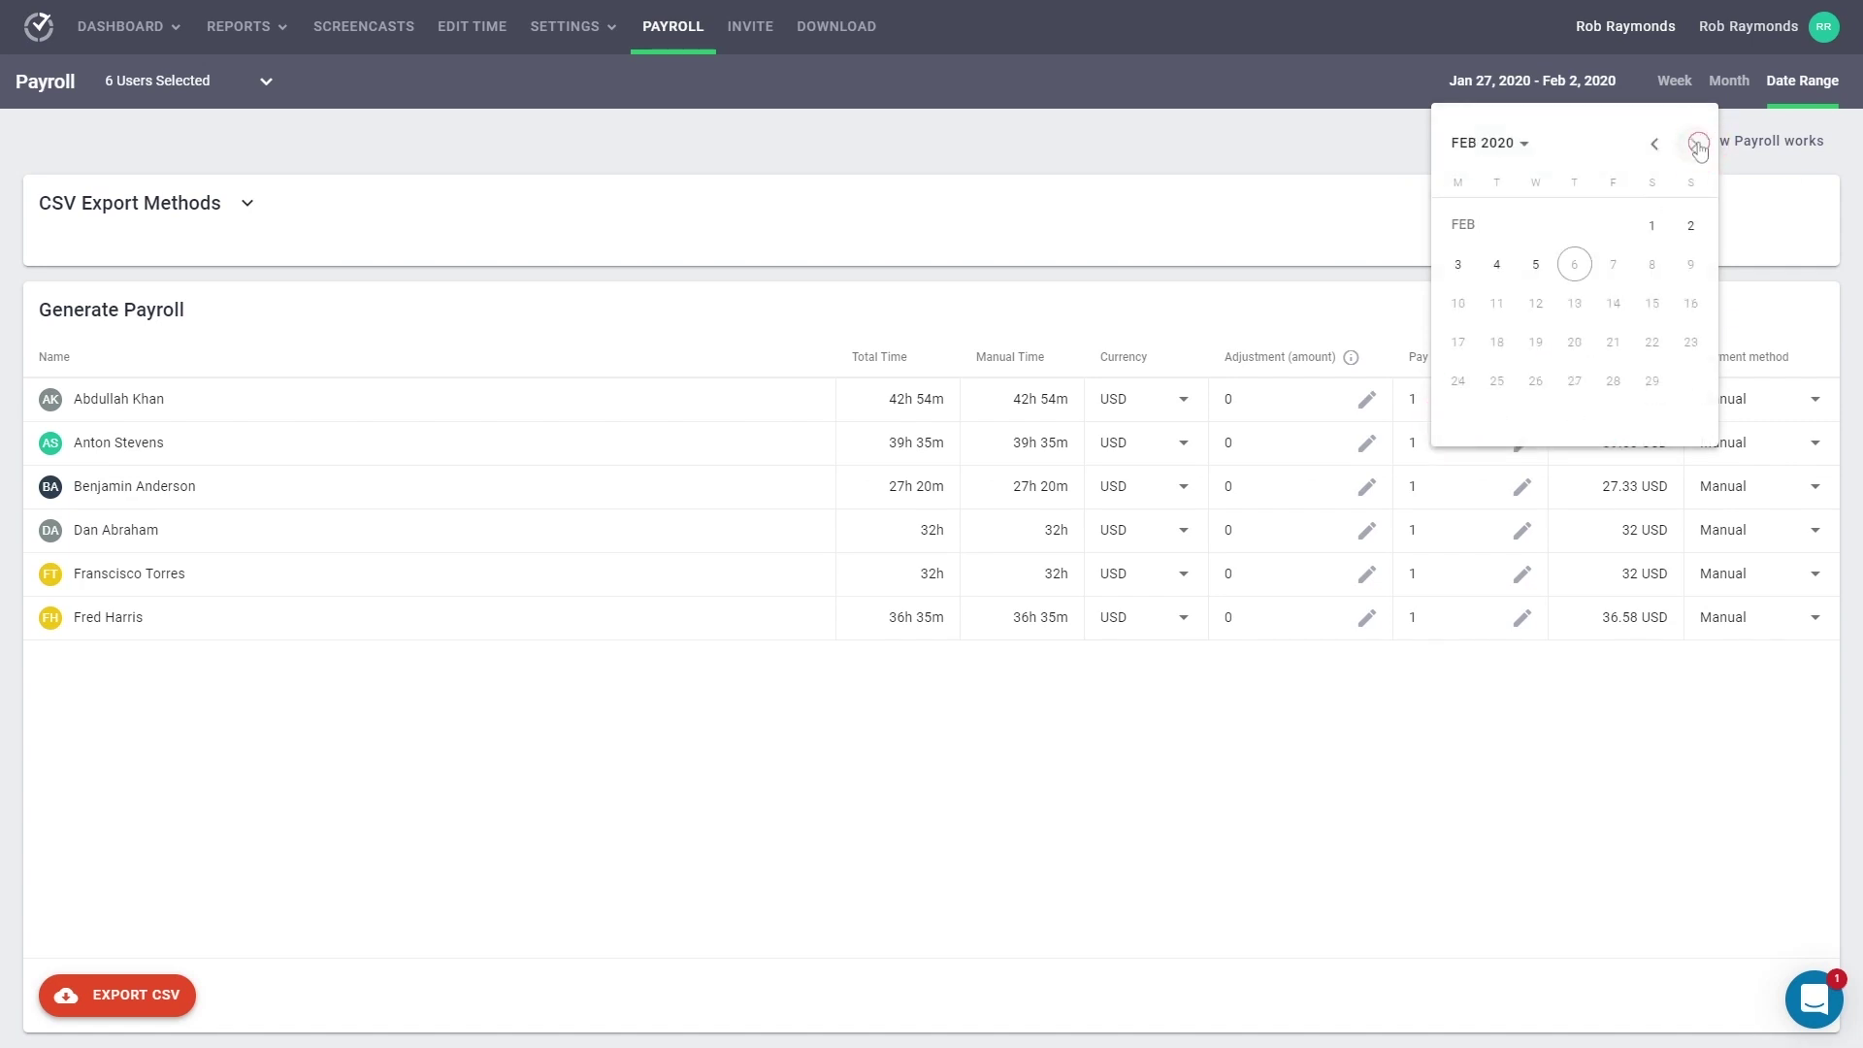
click(1690, 225)
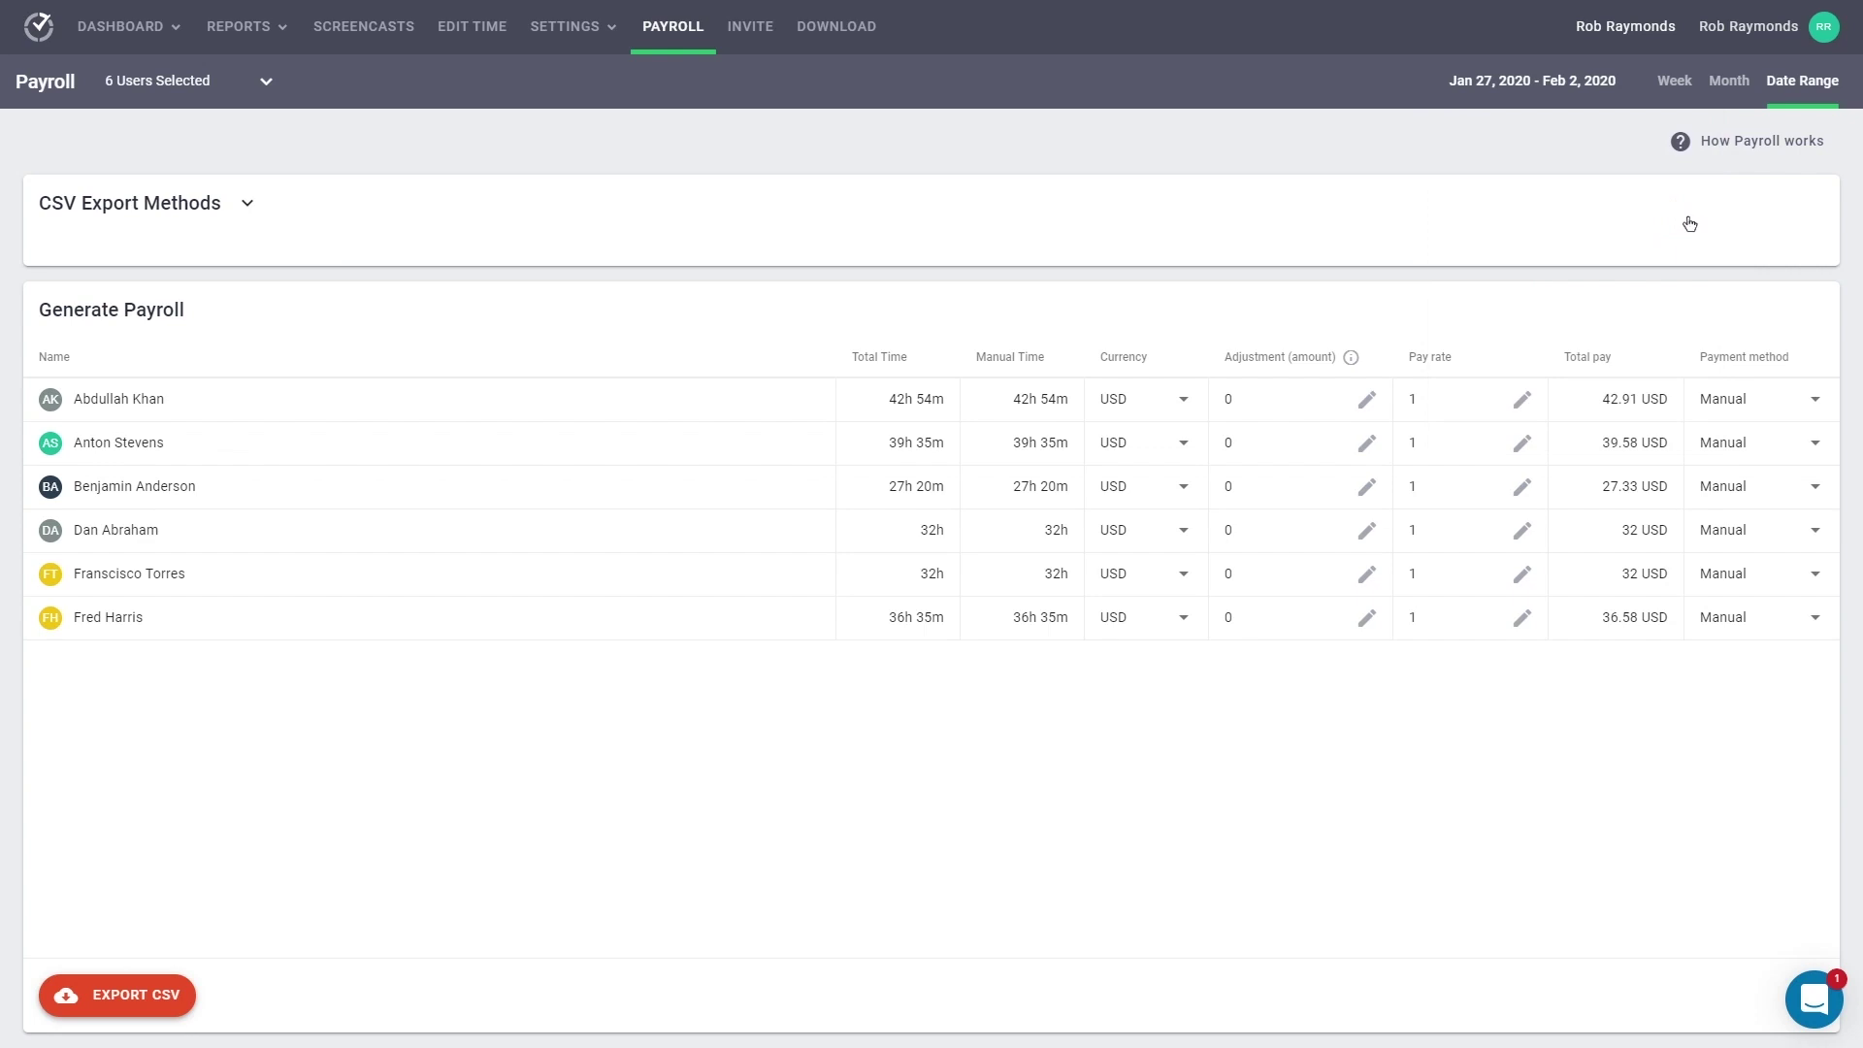
Enable the Gusto, PayPal Payouts and TransferWise CSV export methods
click(248, 206)
click(59, 269)
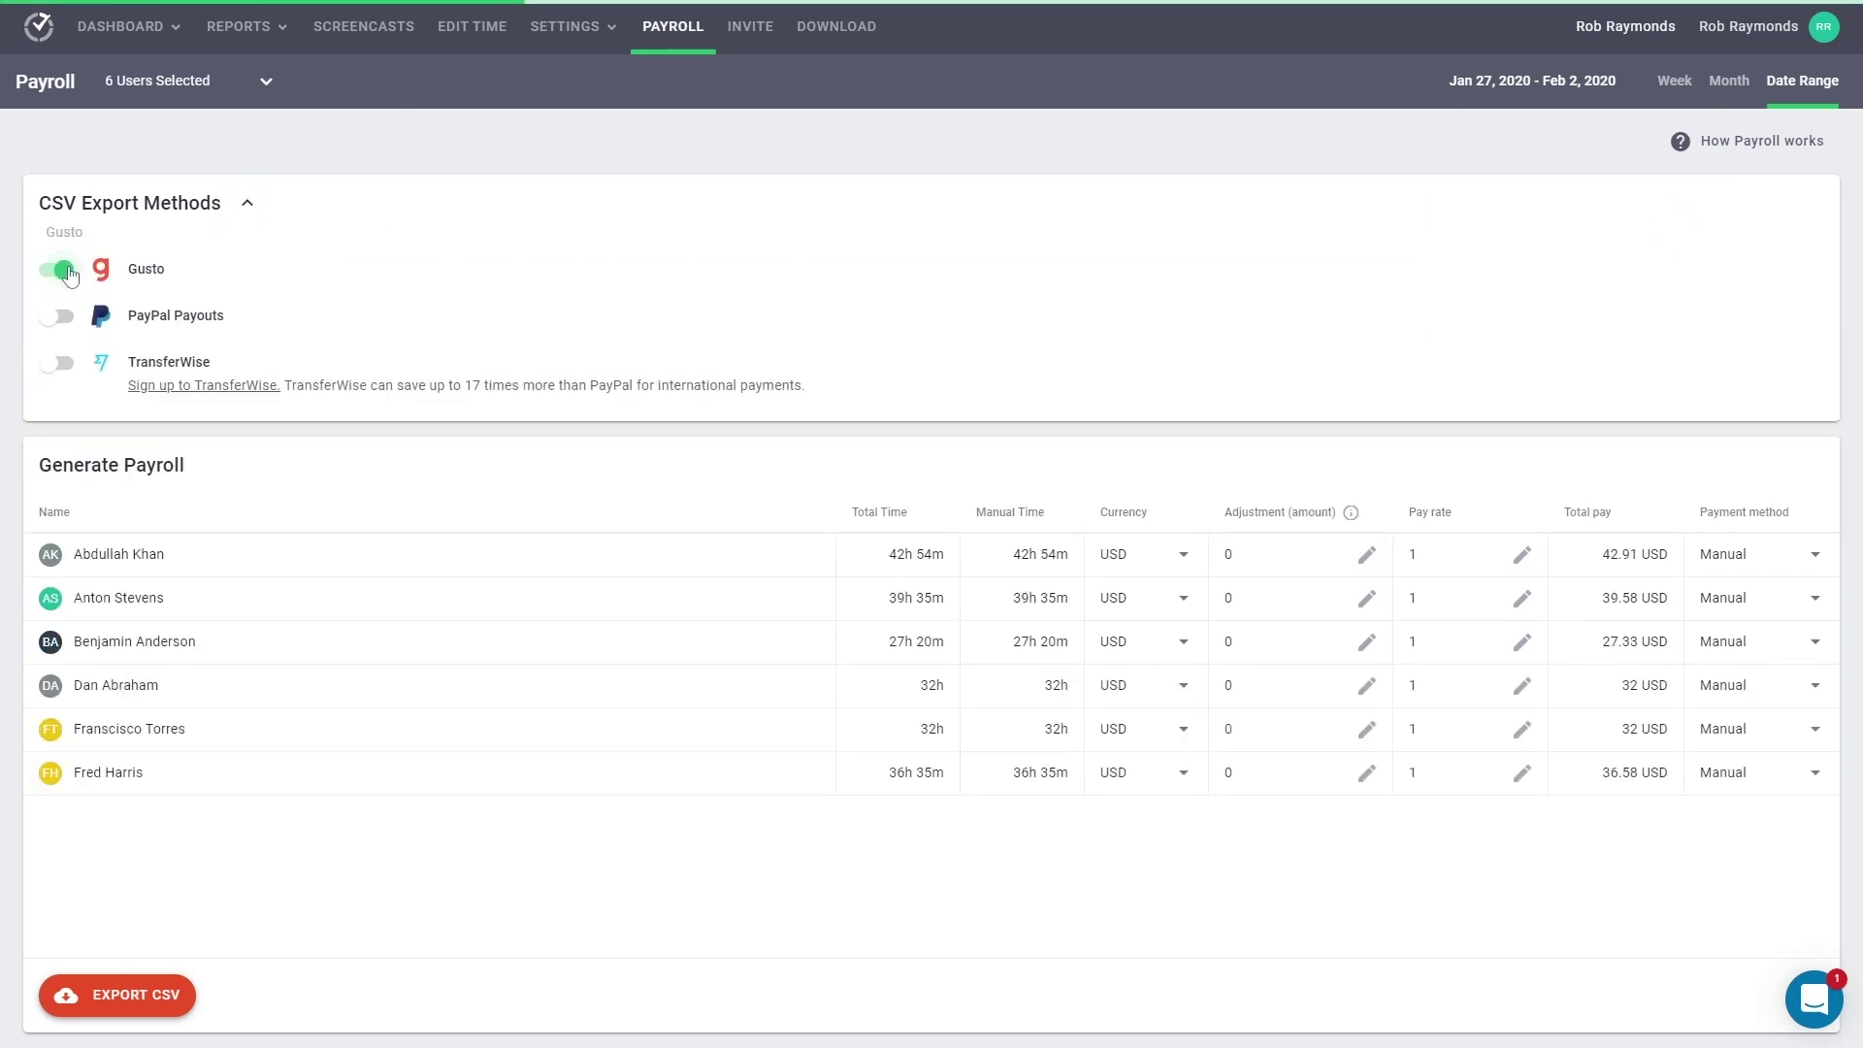
click(64, 321)
click(62, 364)
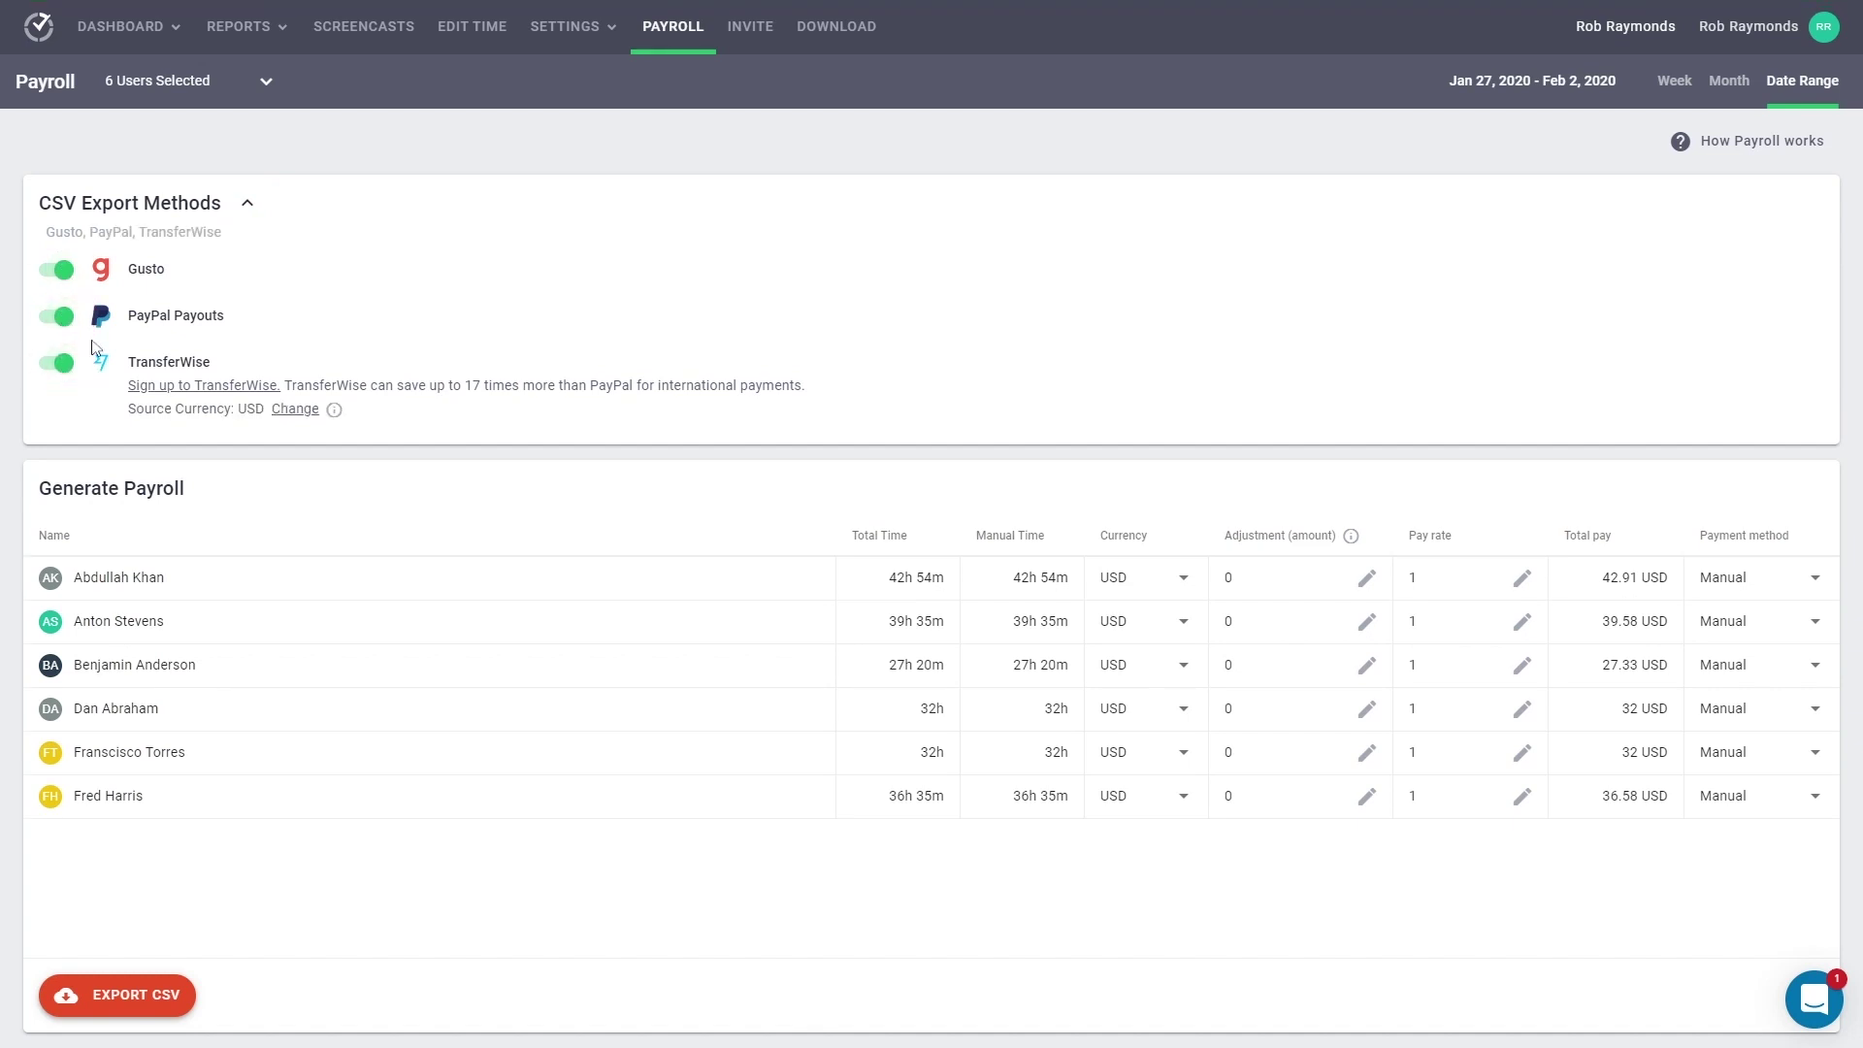
click(248, 204)
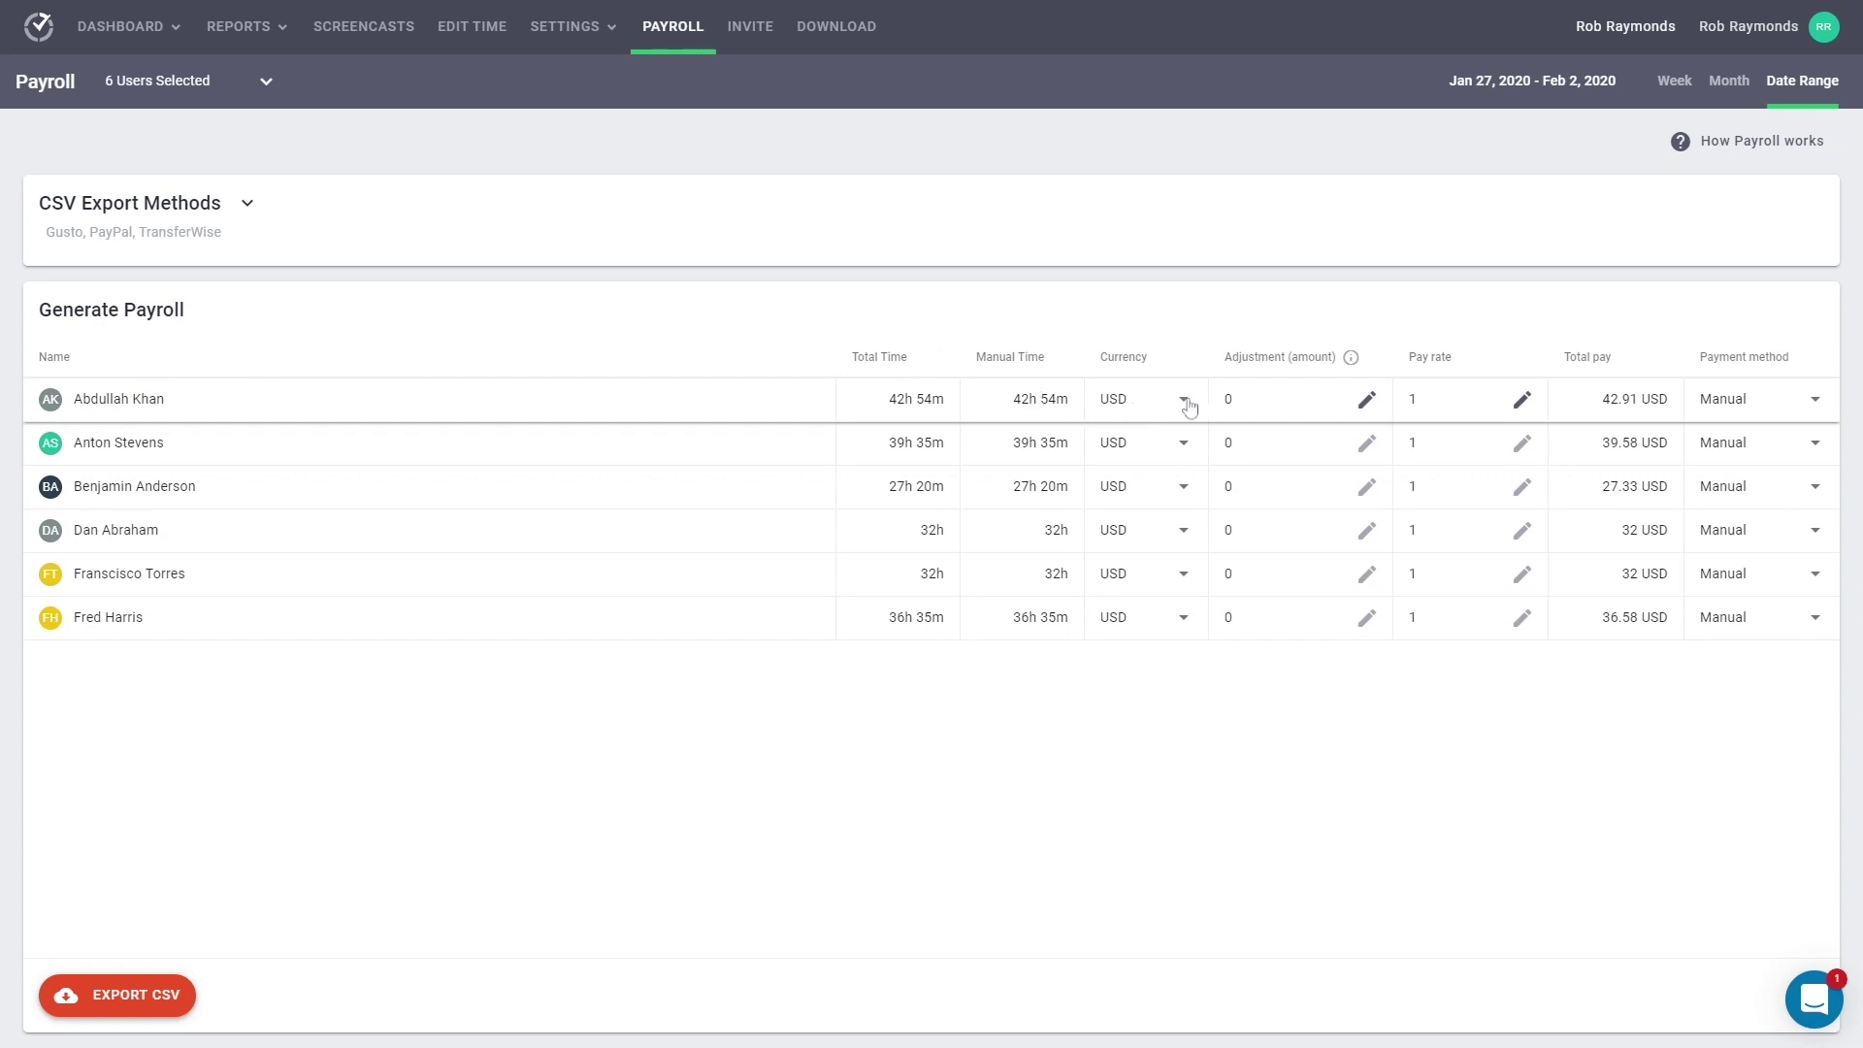
Show the Currency choices for the first user's payroll row
click(1188, 405)
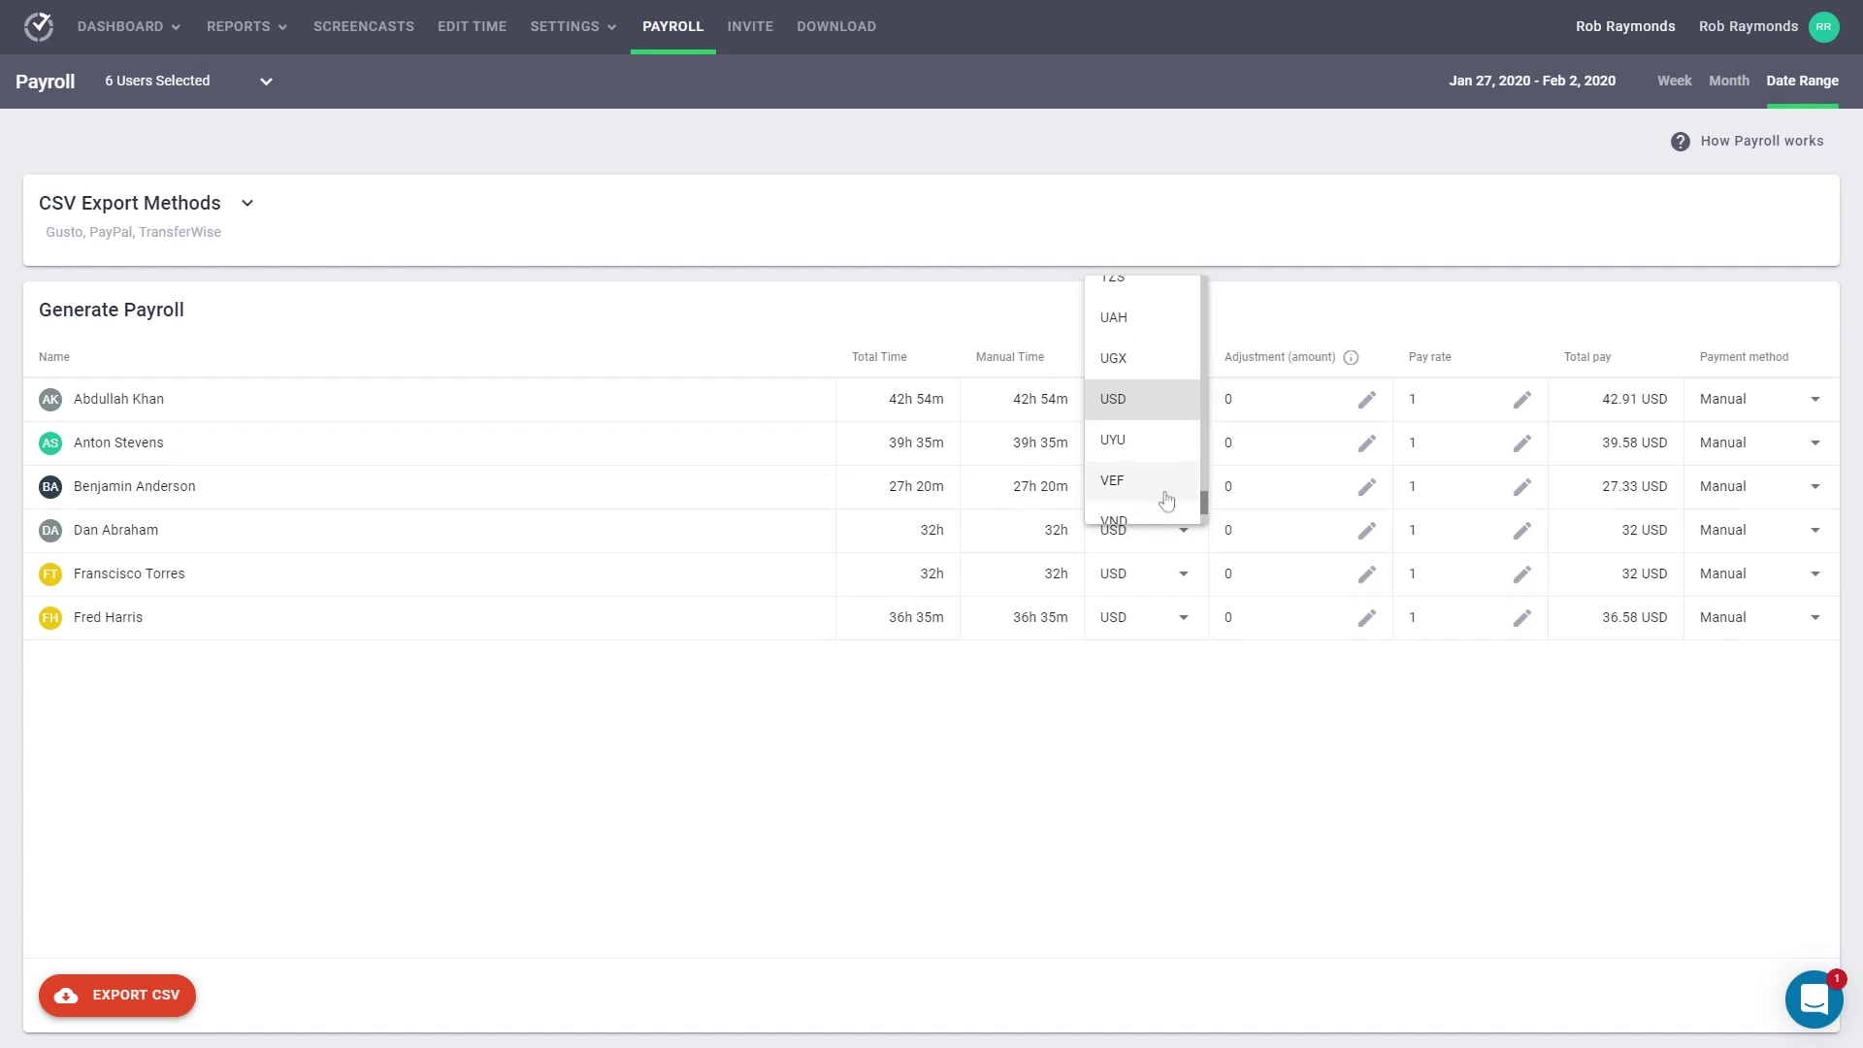
Keep USD for the top user and set their adjustment to 10, making total pay 52.91 USD
click(1158, 406)
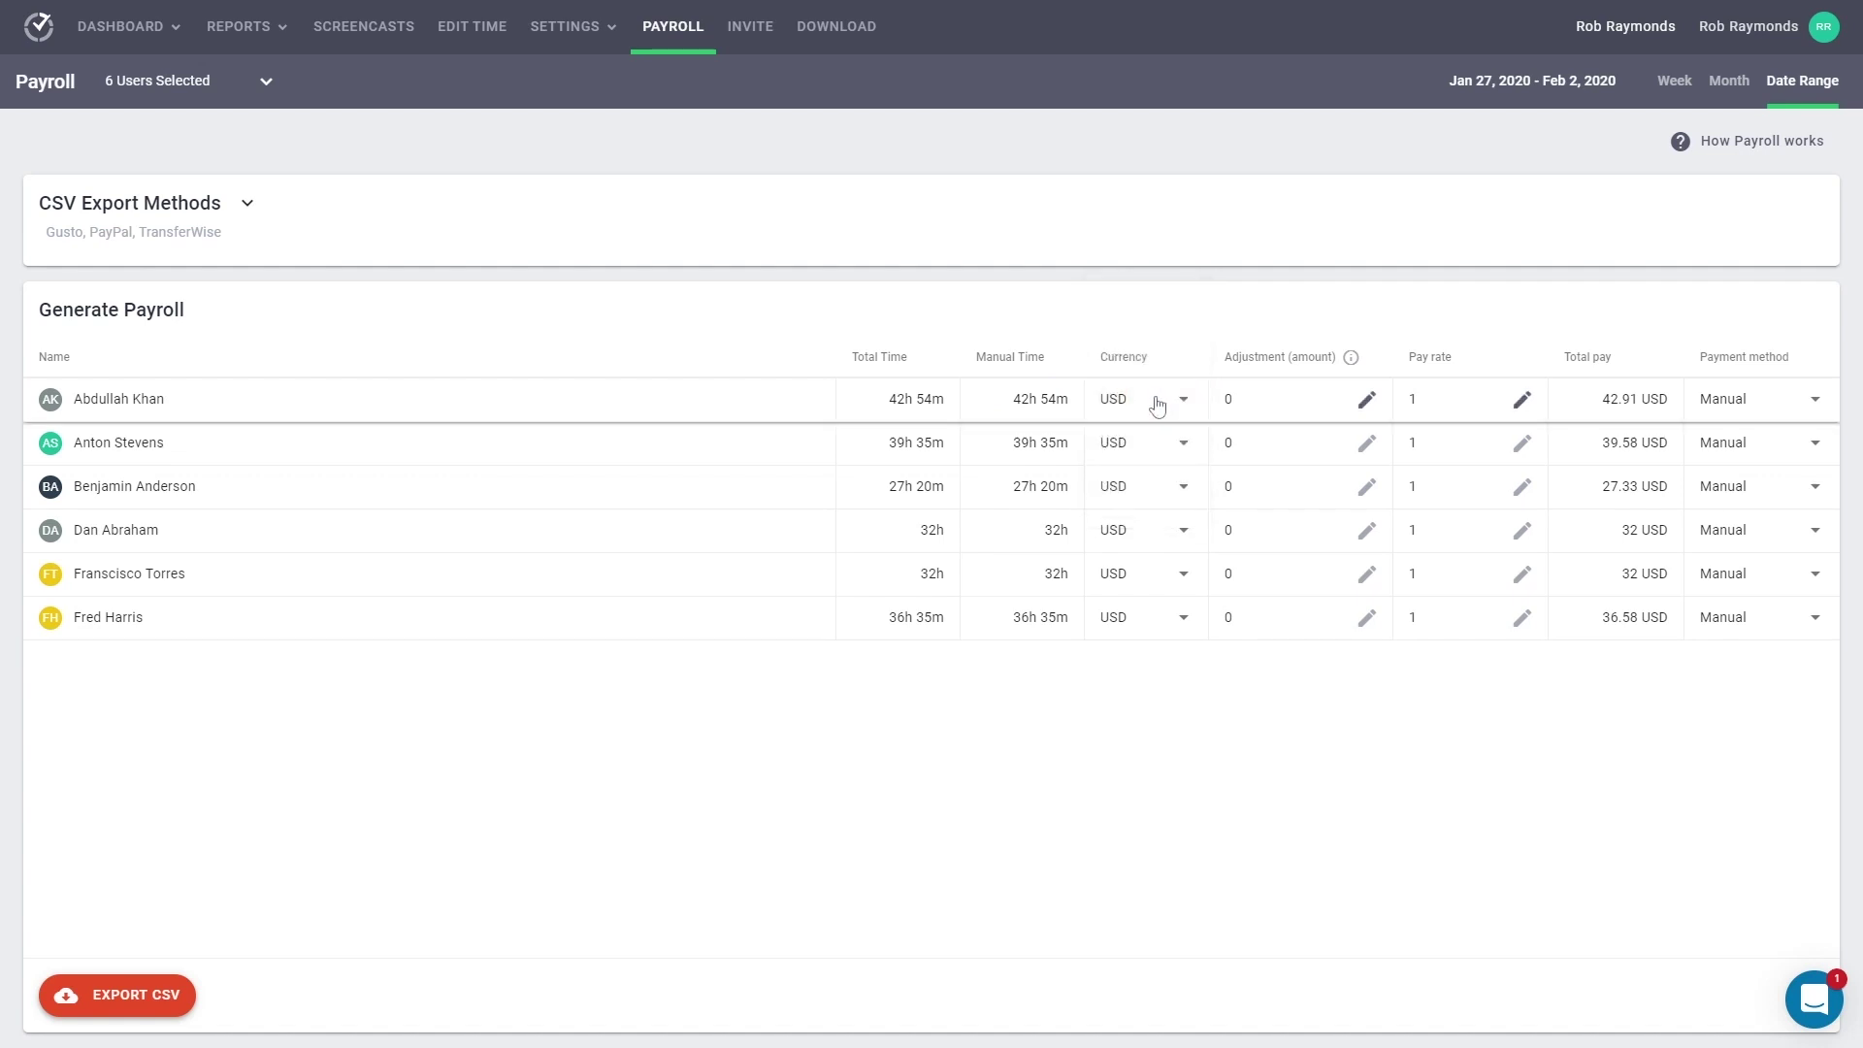
click(1367, 402)
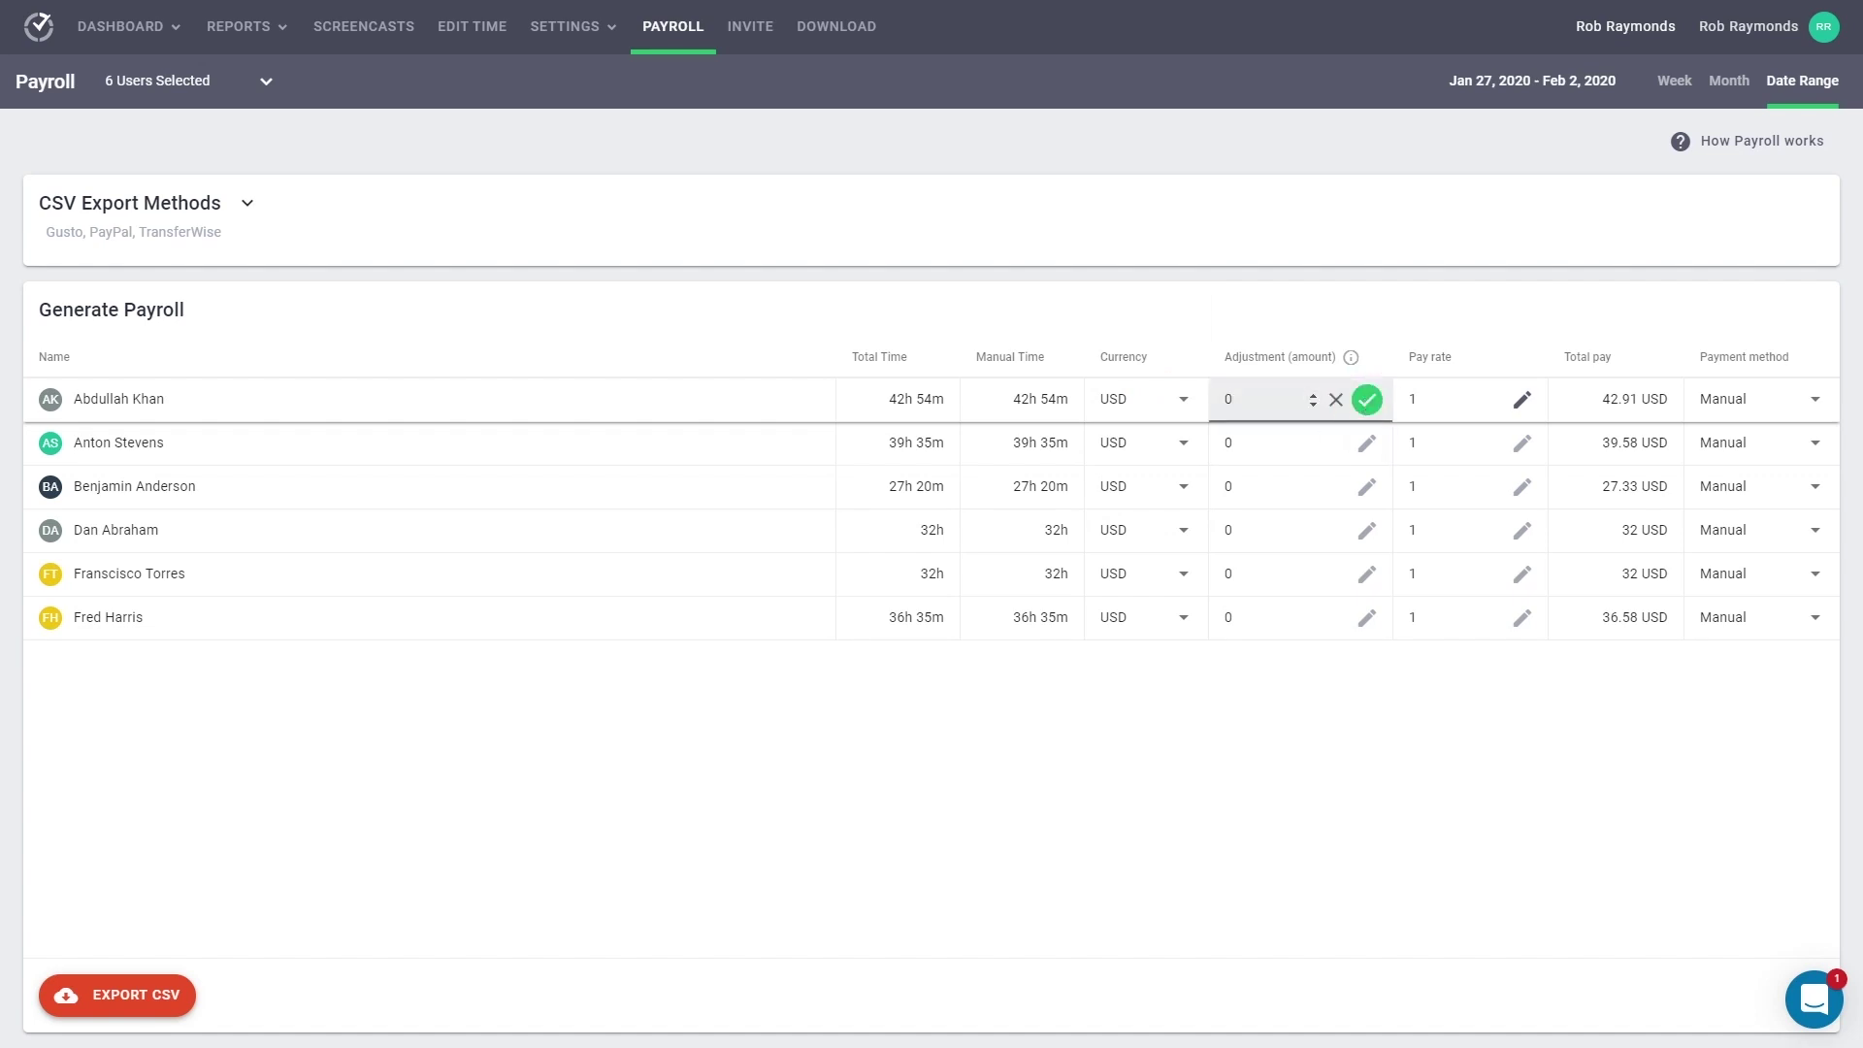
double_click(1223, 400)
text(10)
click(1367, 400)
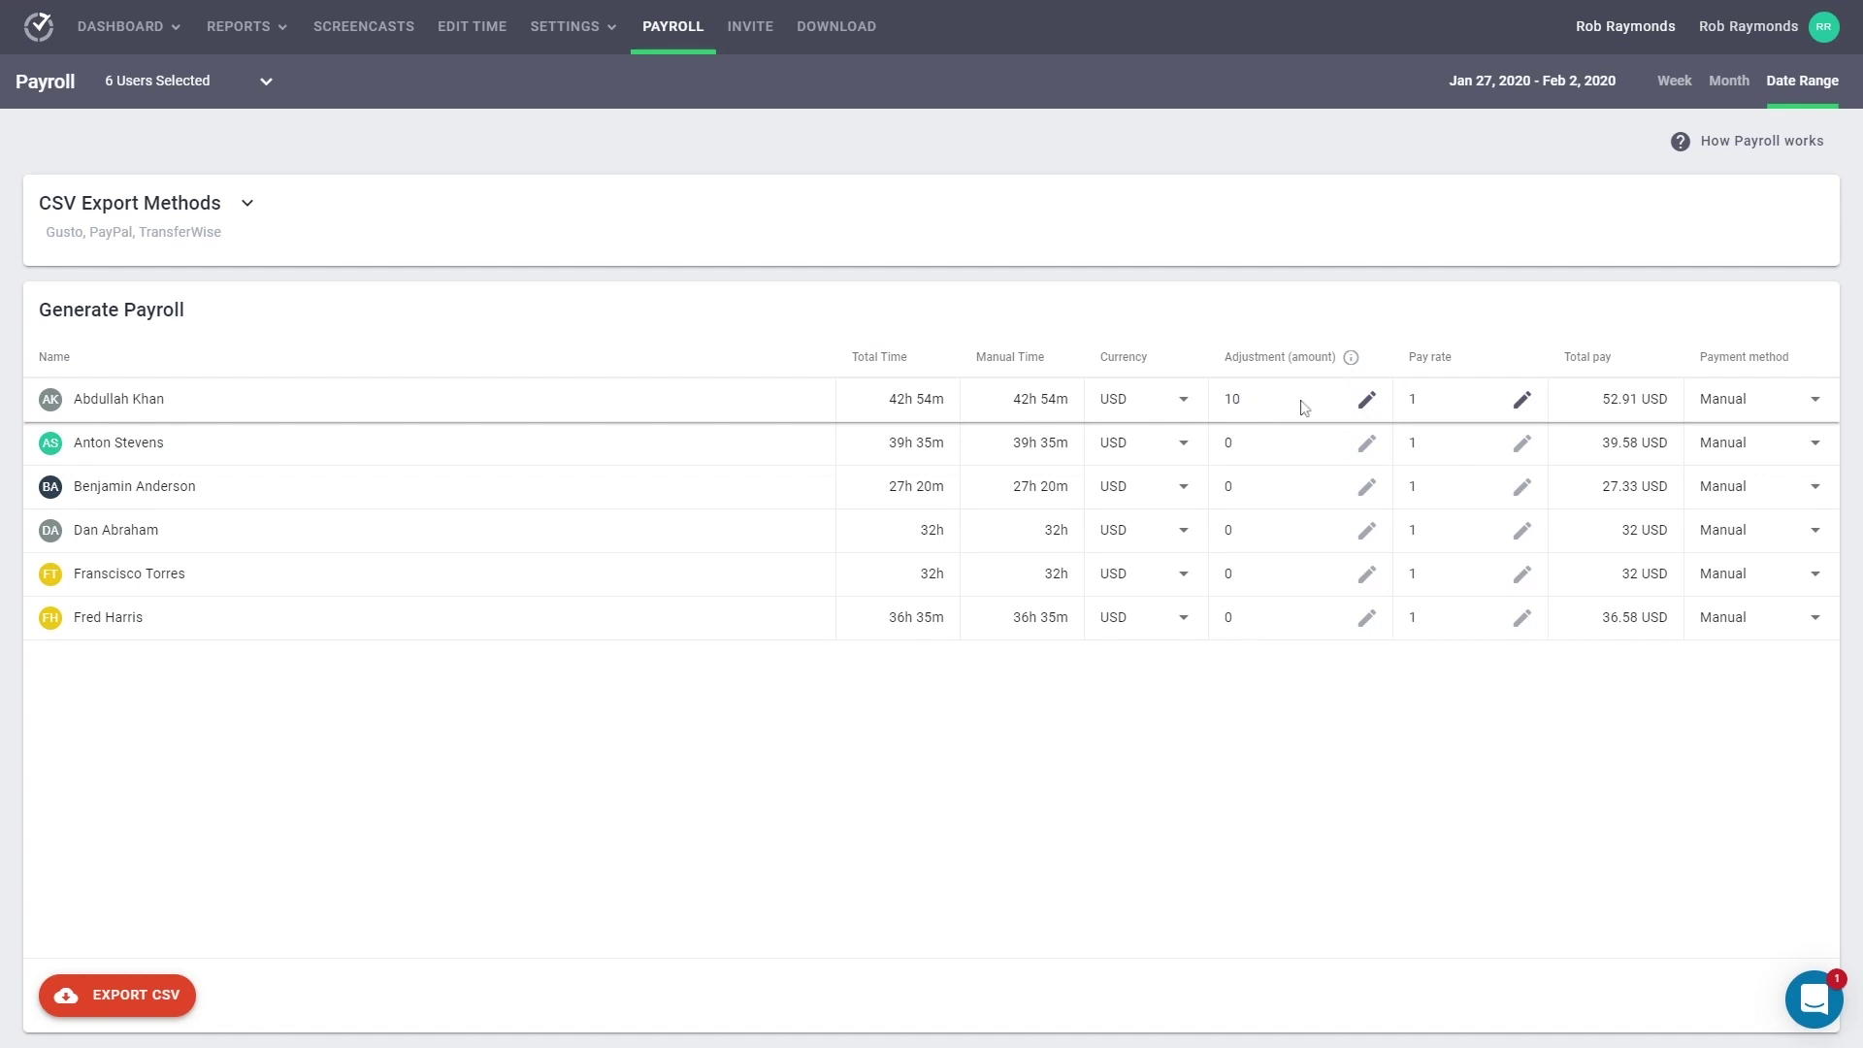
click(1523, 400)
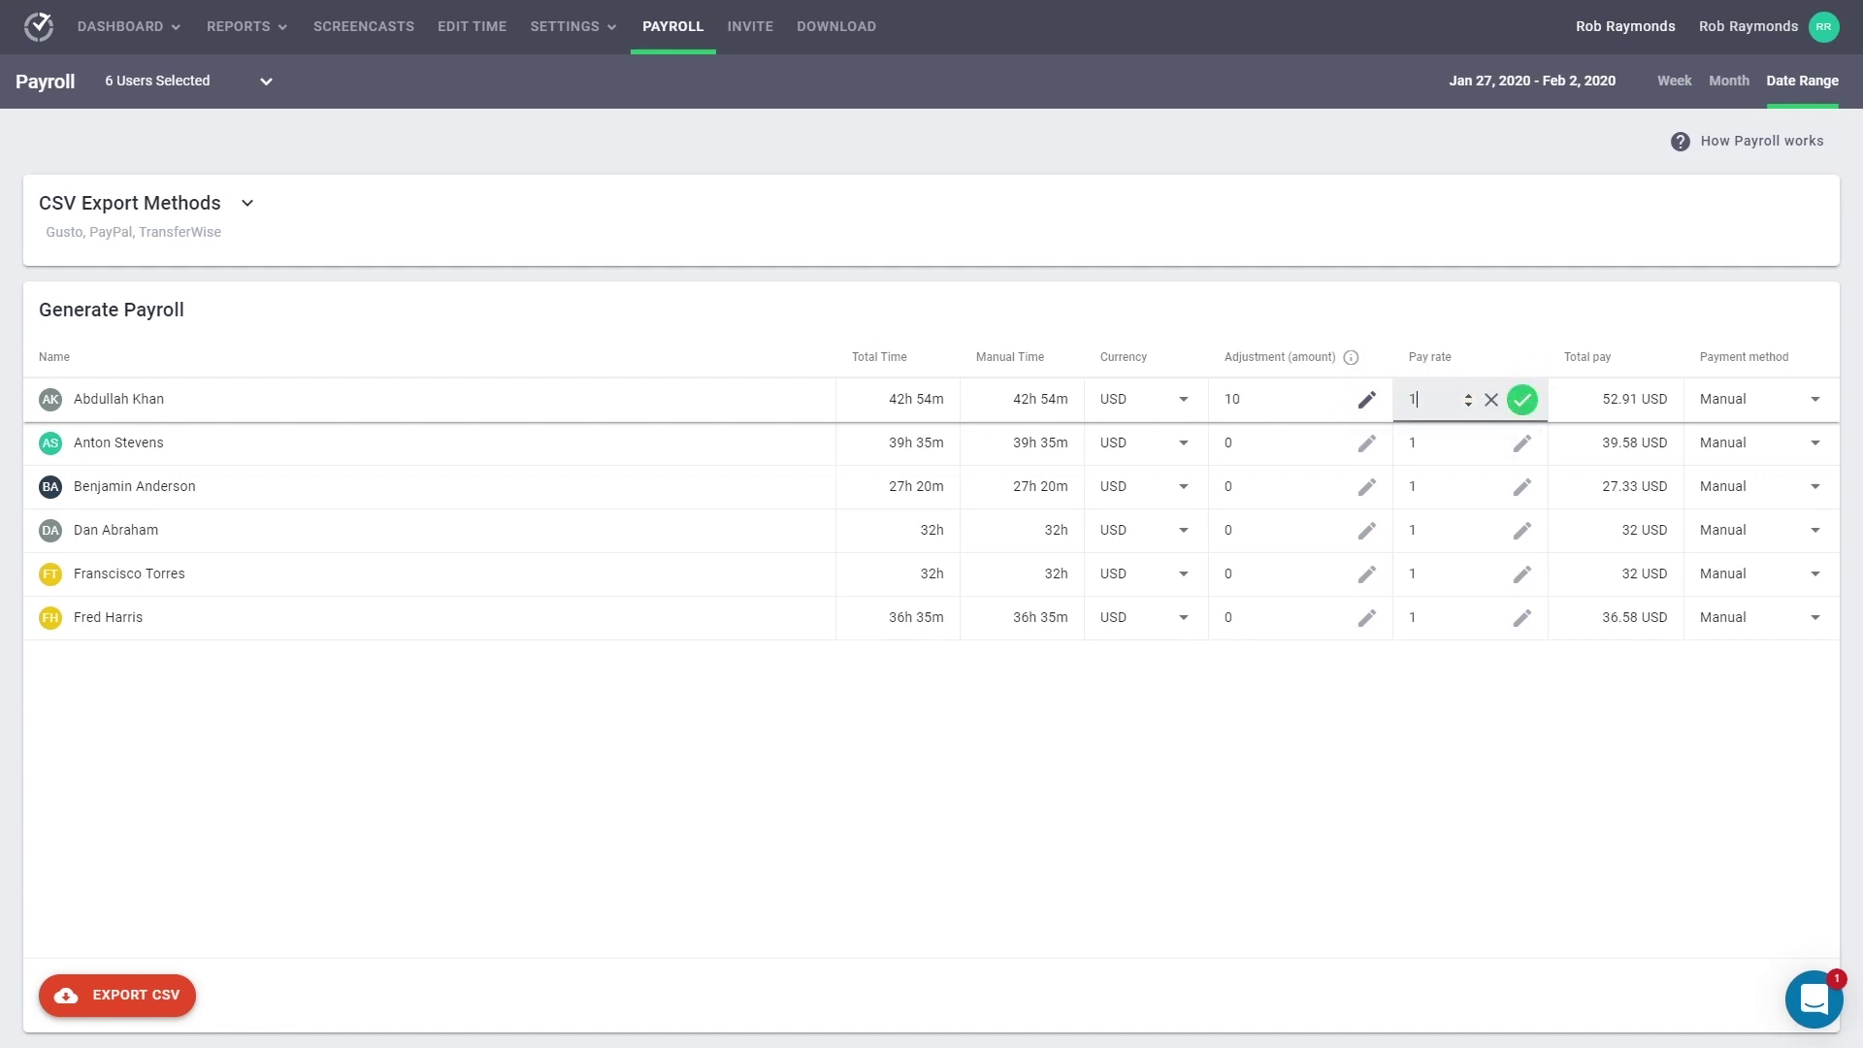
Set the first three users' pay rates to 12, 14 and 14
click(1439, 398)
text(2)
click(1523, 401)
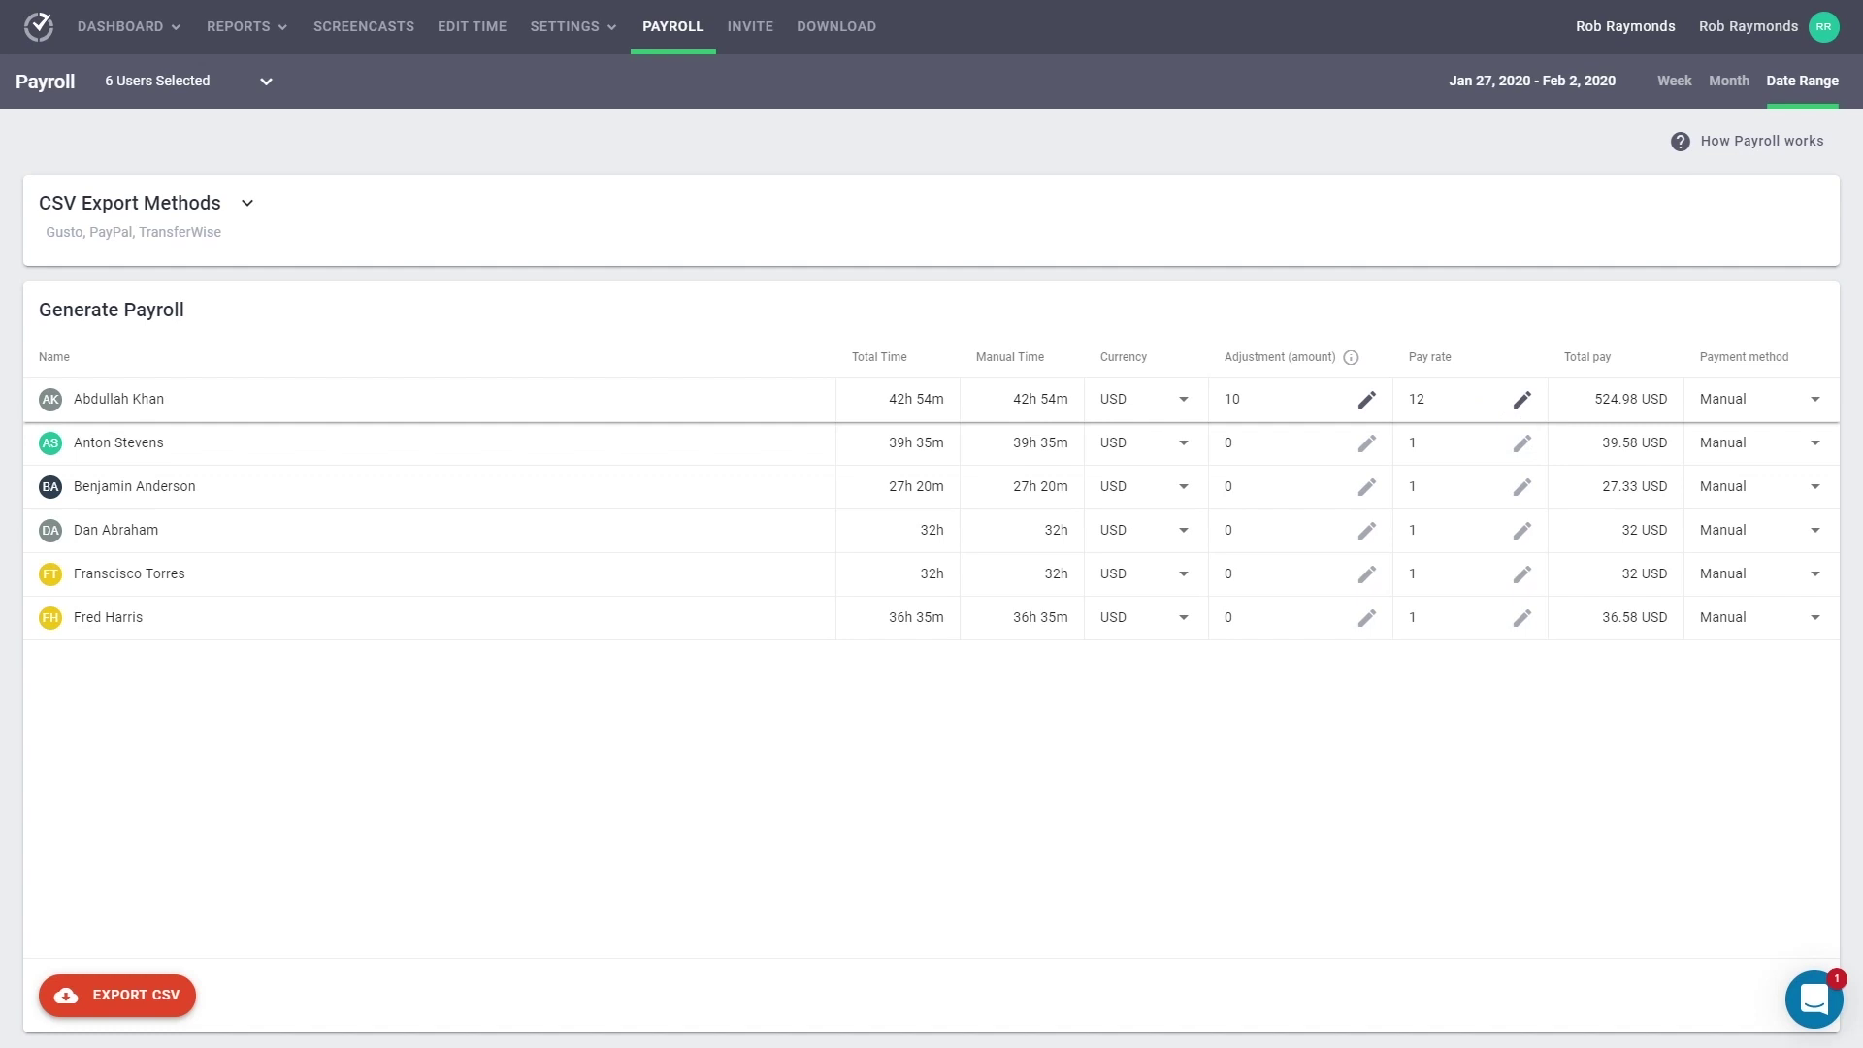
click(1437, 446)
click(1521, 449)
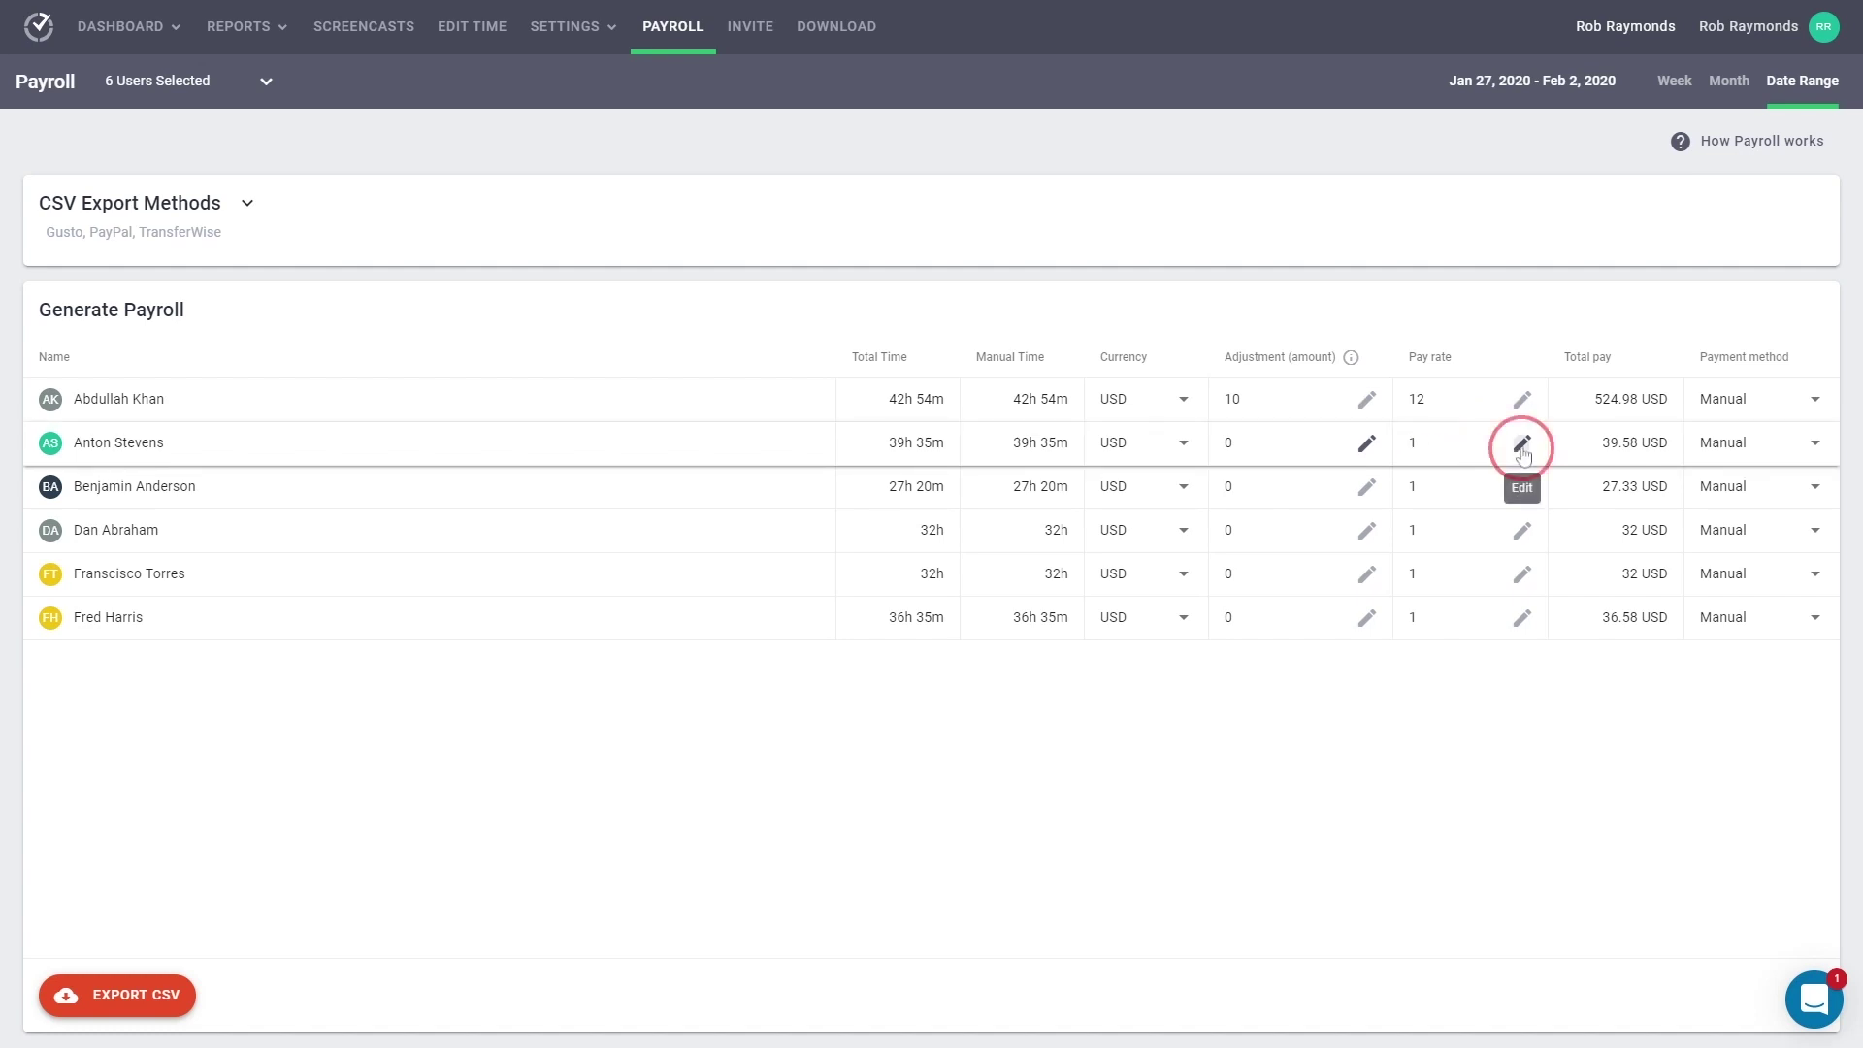
text(4)
click(1521, 444)
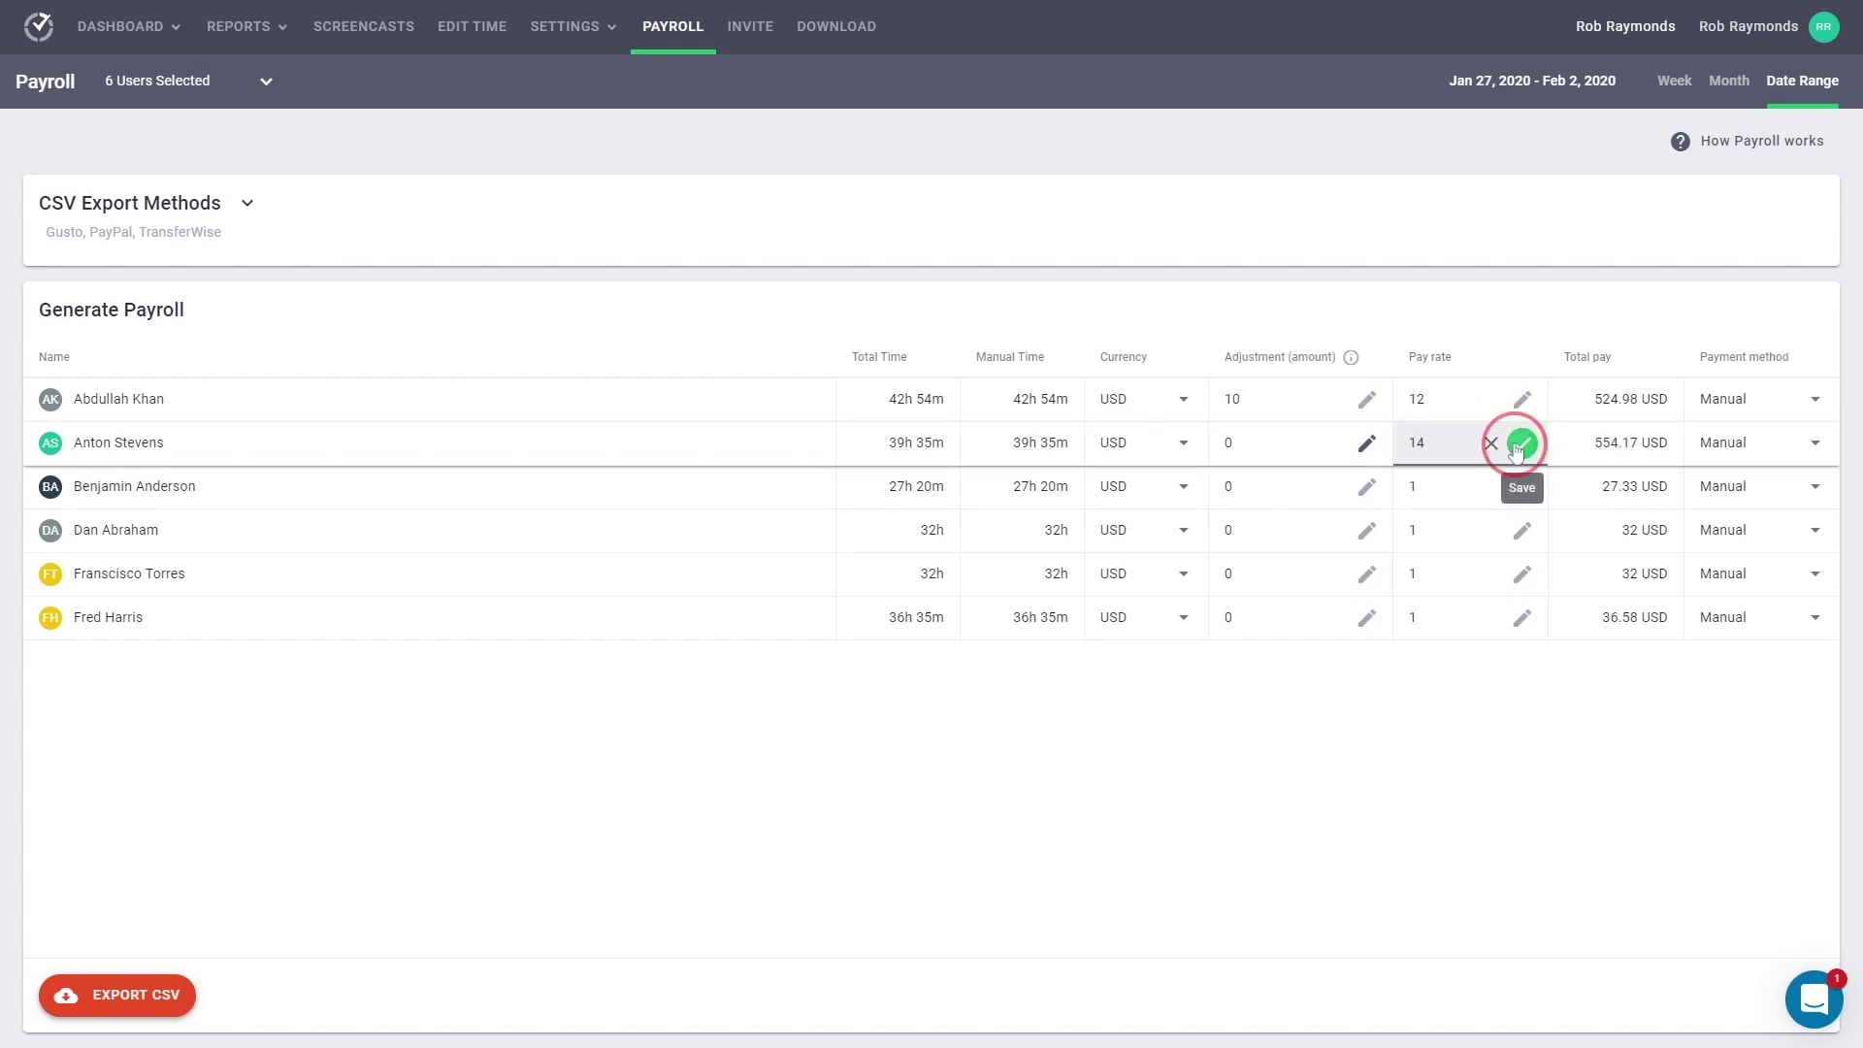
click(1521, 484)
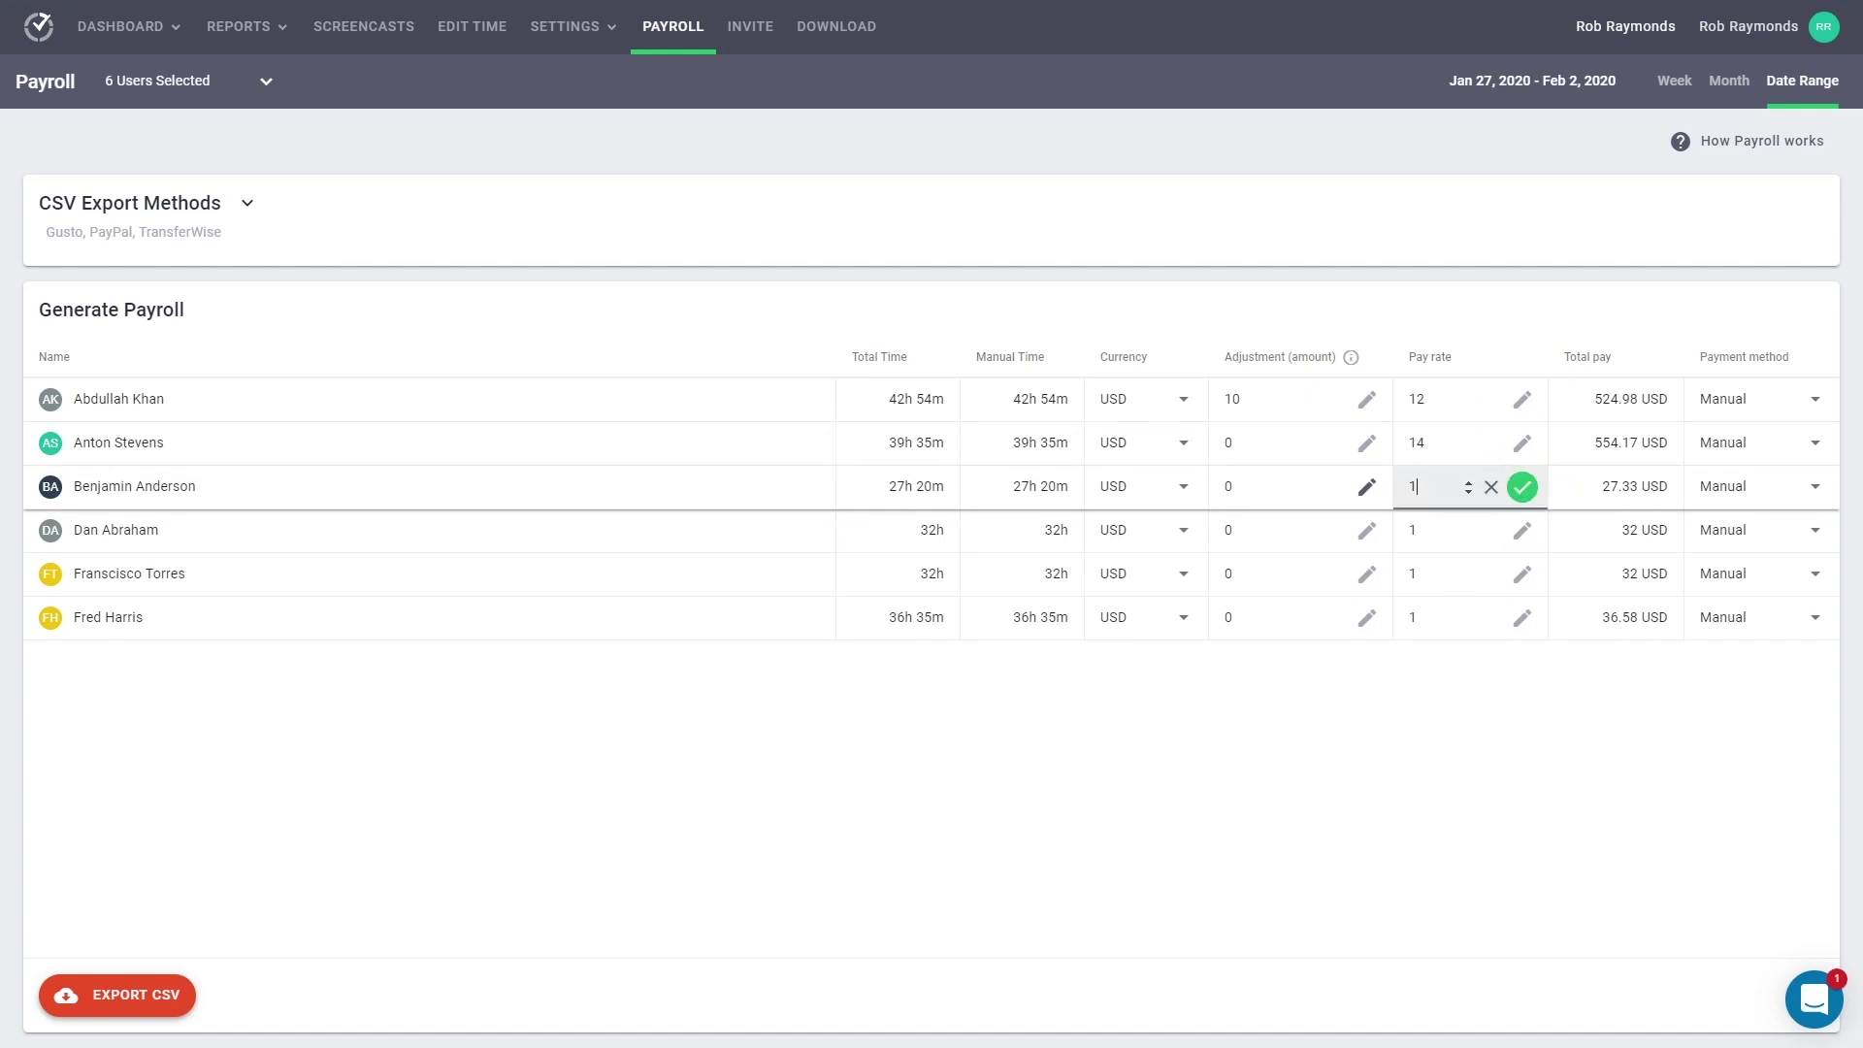
text(4)
click(1522, 489)
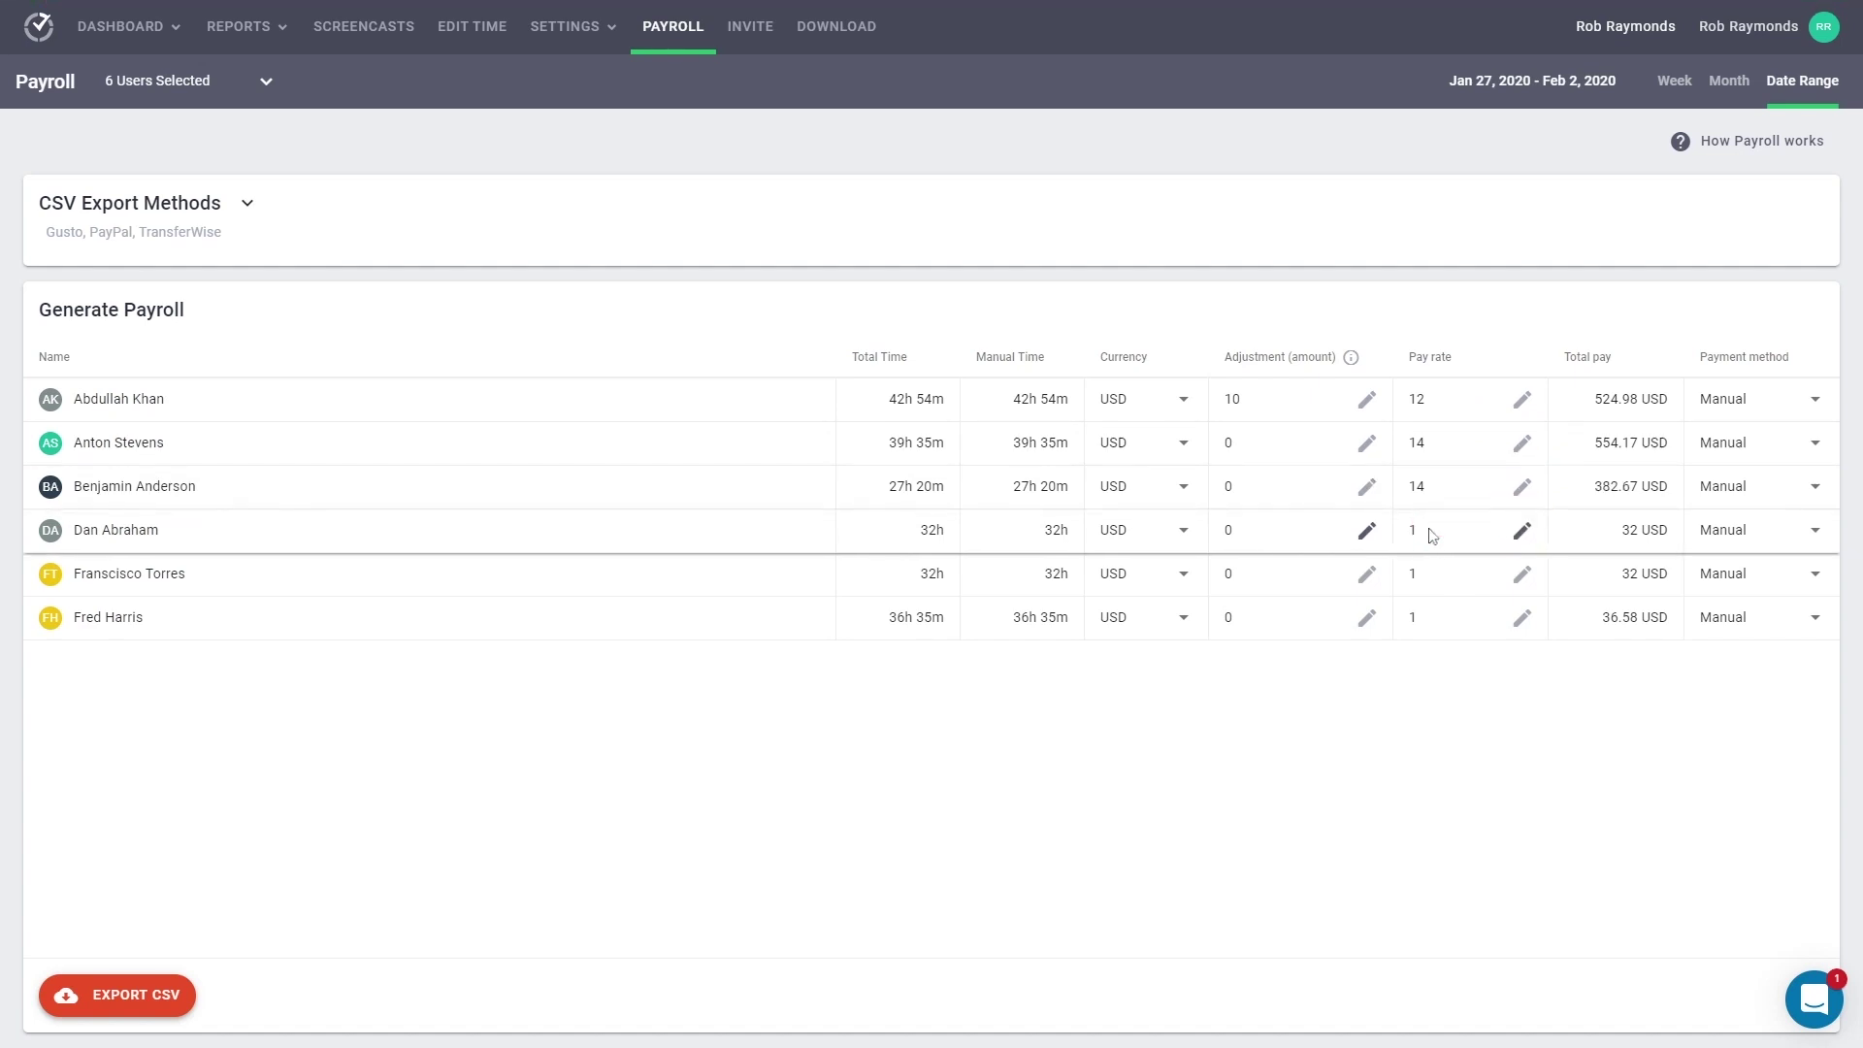
Set the last three users' pay rates to 12, 18 and 12
click(1522, 530)
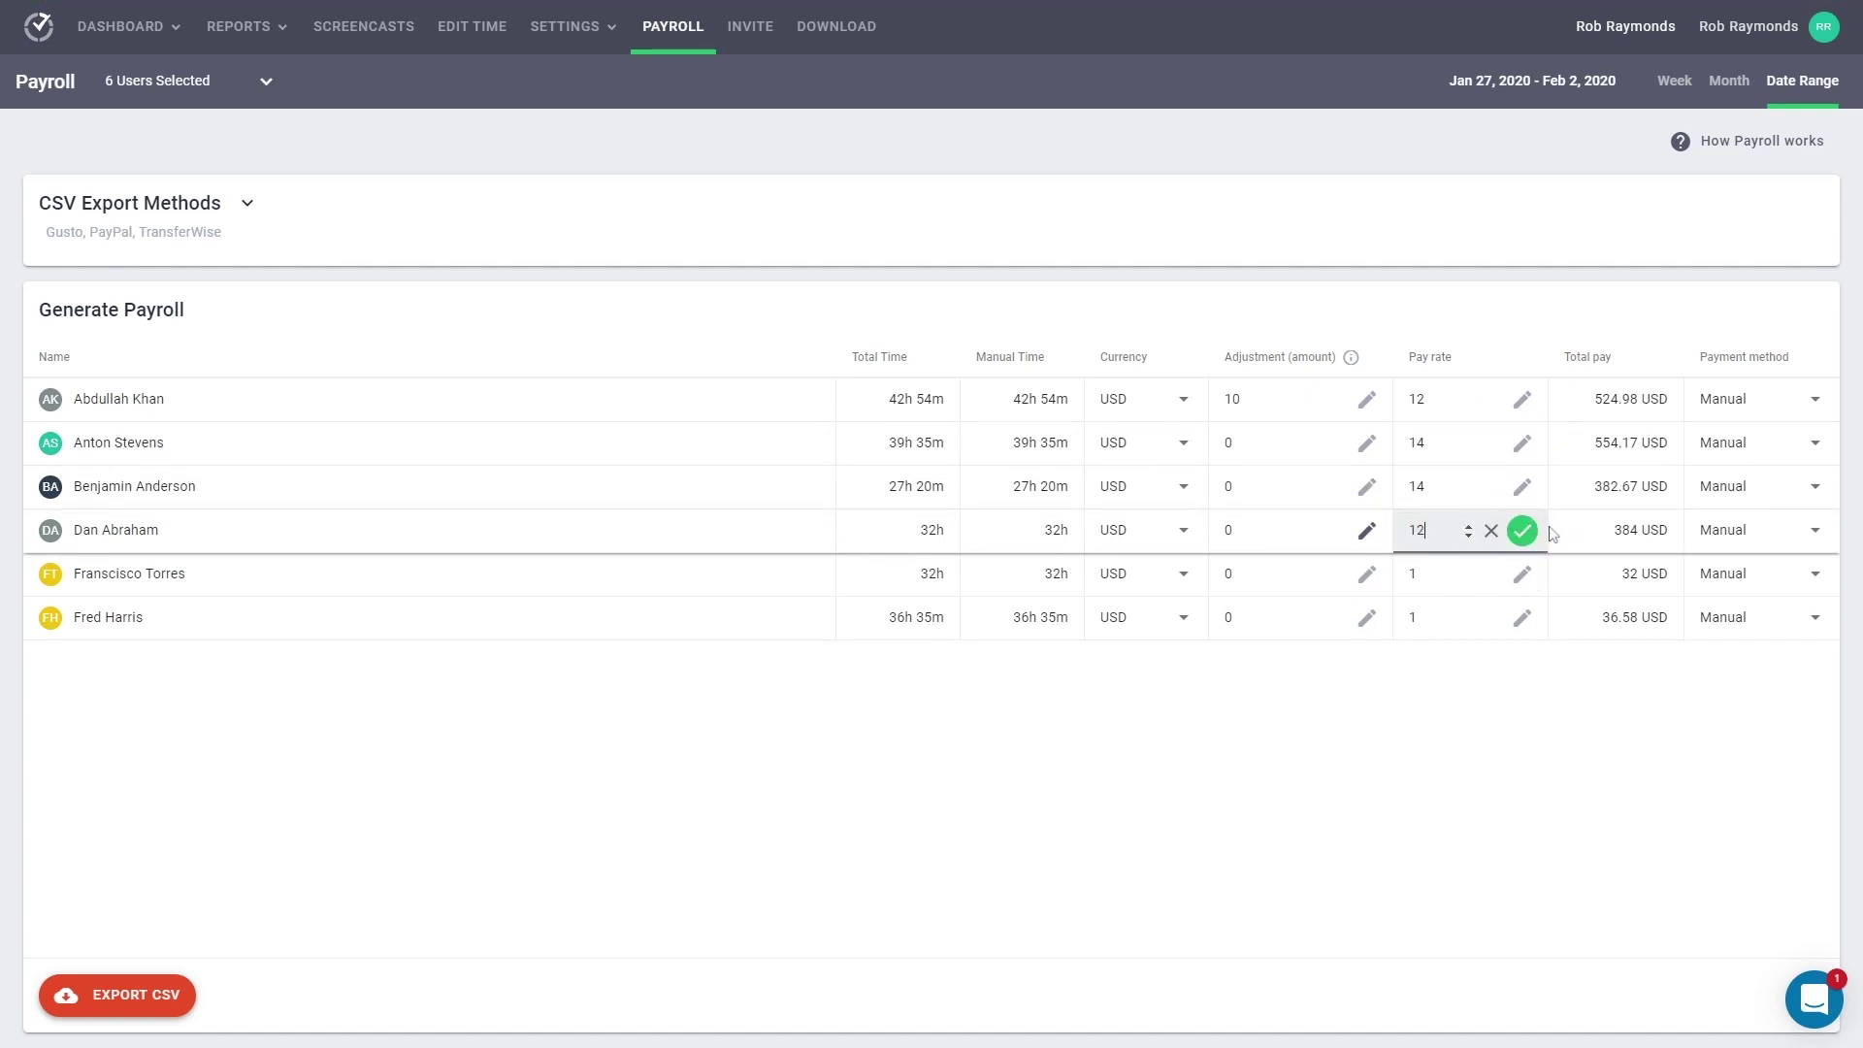
text(2)
click(1521, 530)
click(1521, 574)
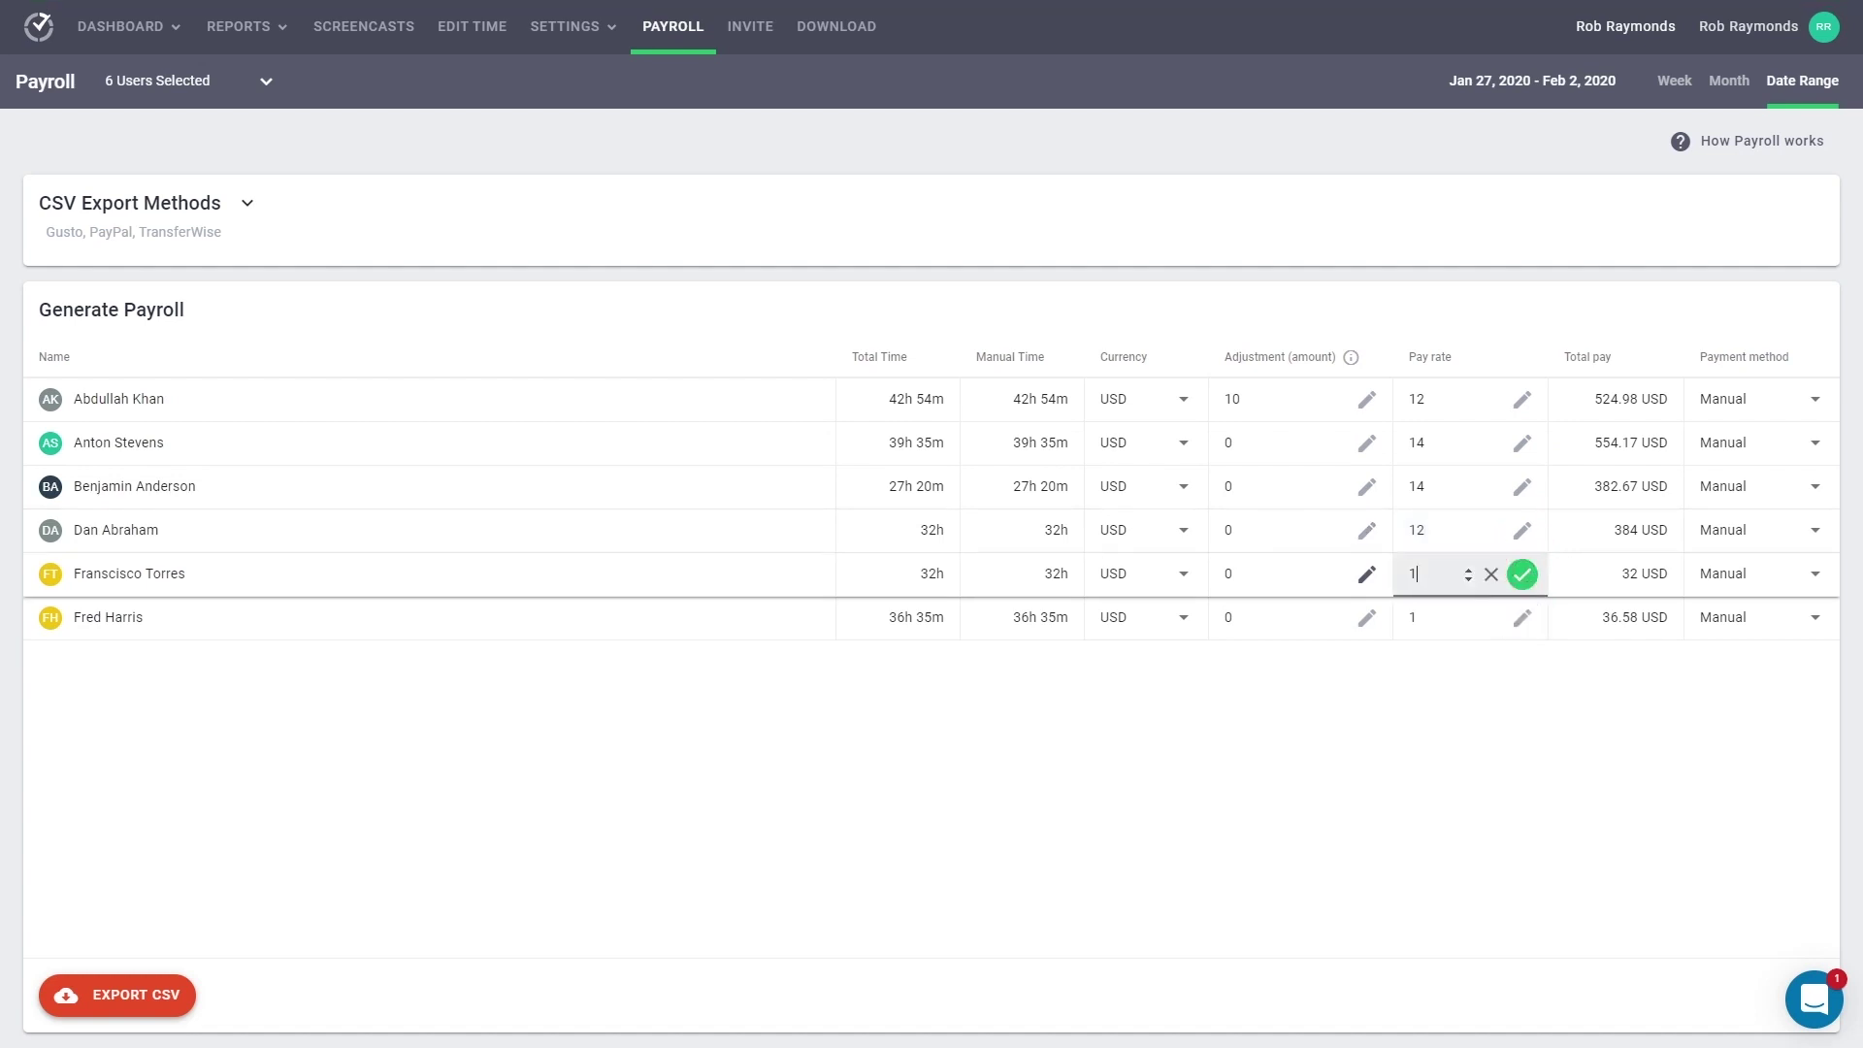
text(8)
click(1521, 574)
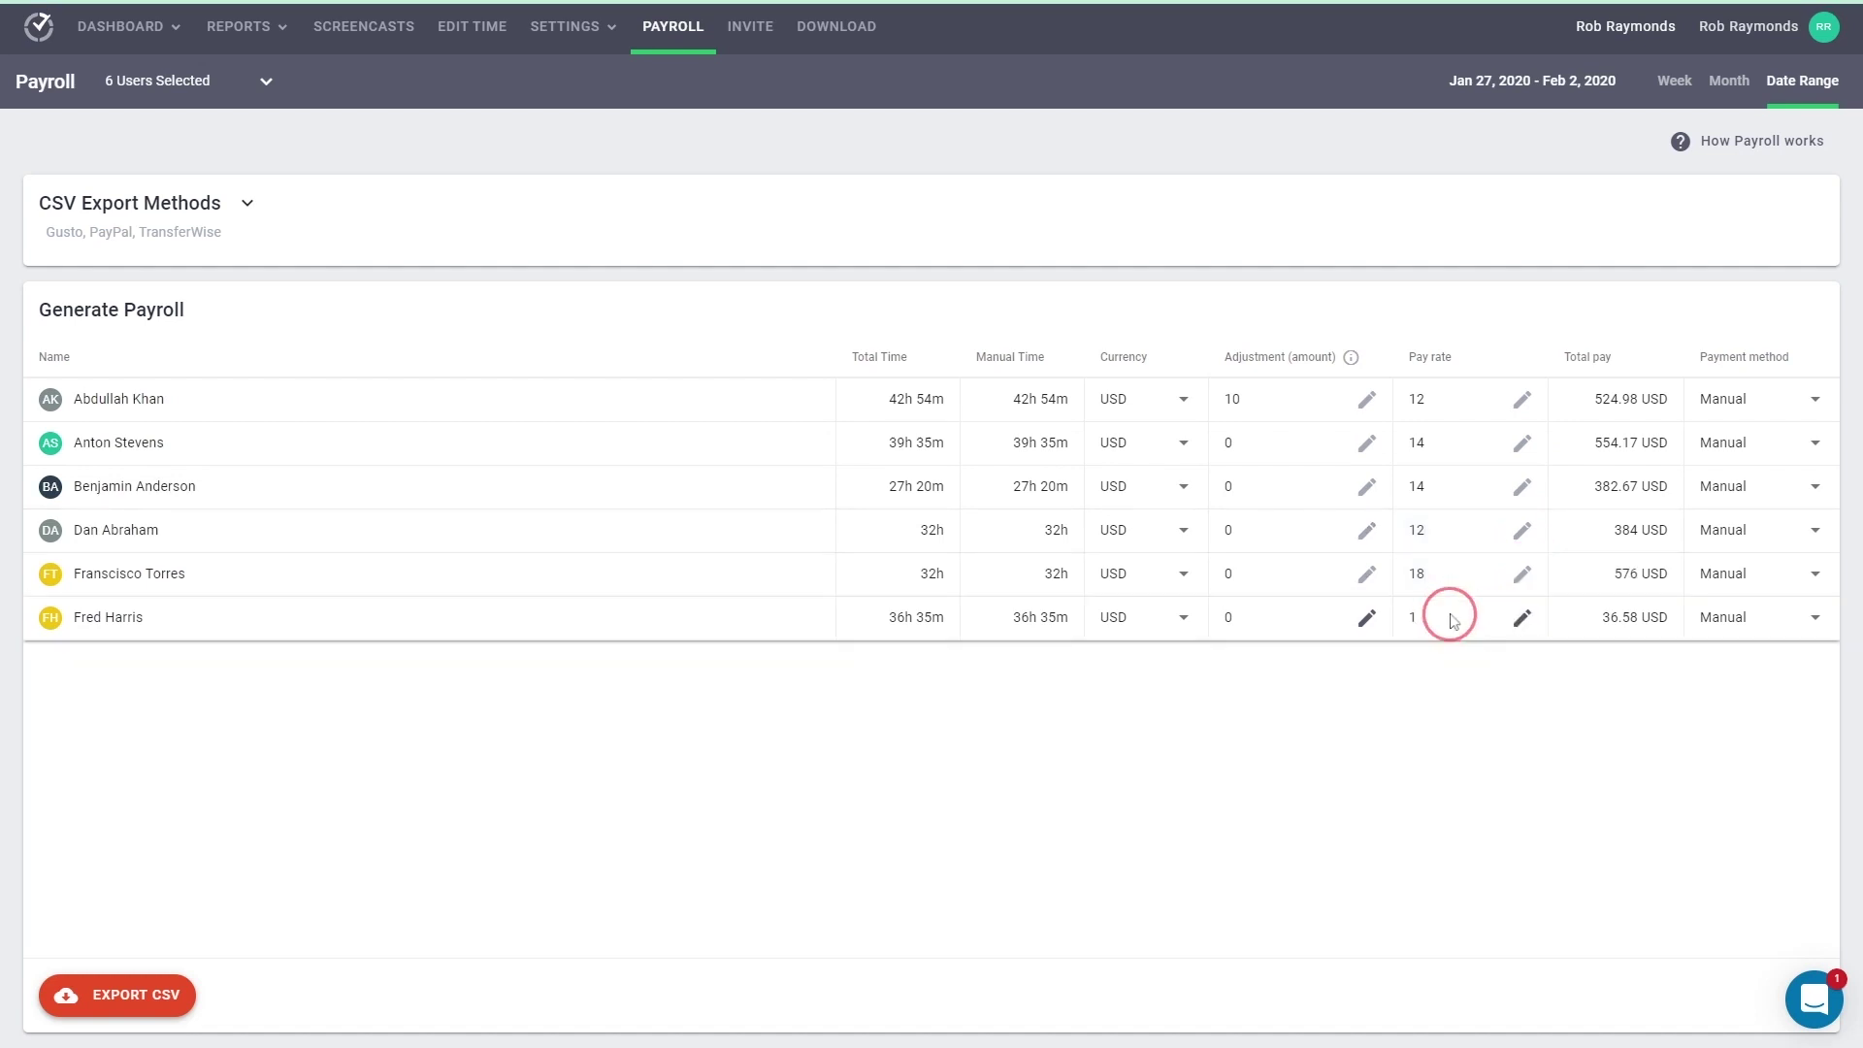
click(1439, 618)
click(1521, 618)
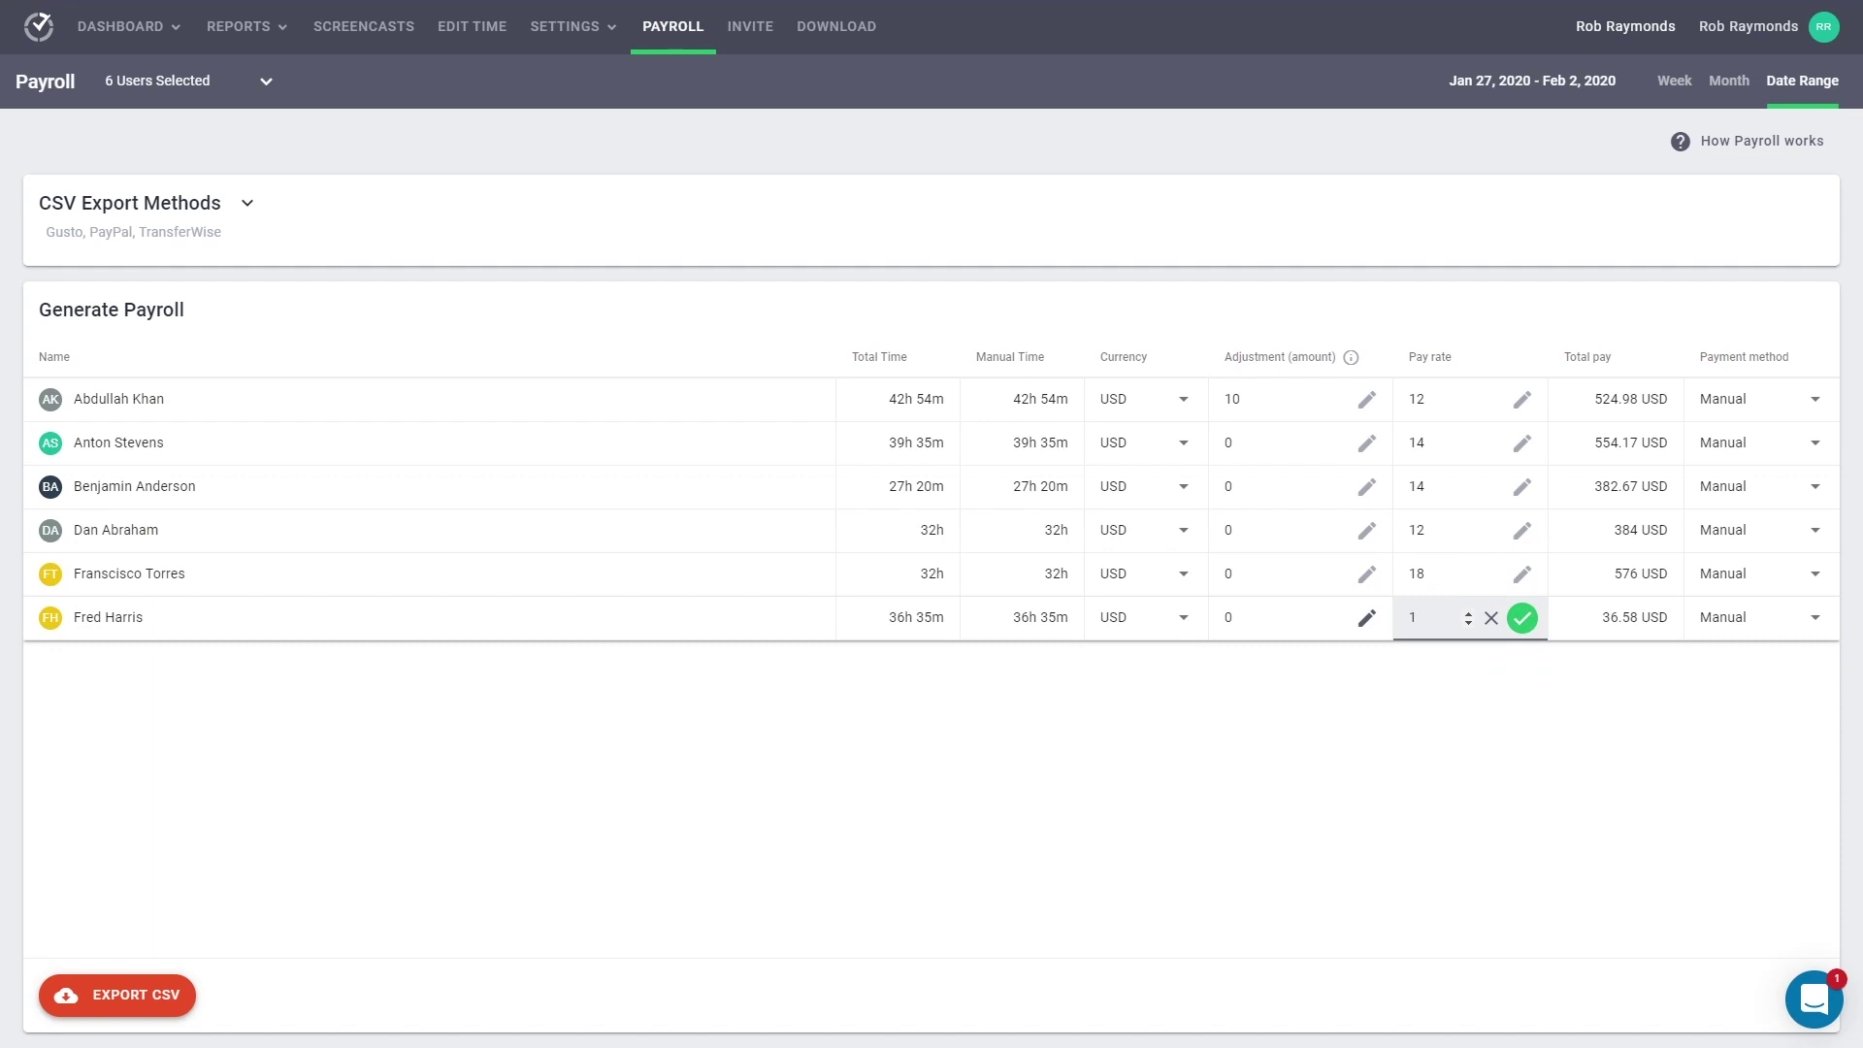
text(2)
click(1525, 618)
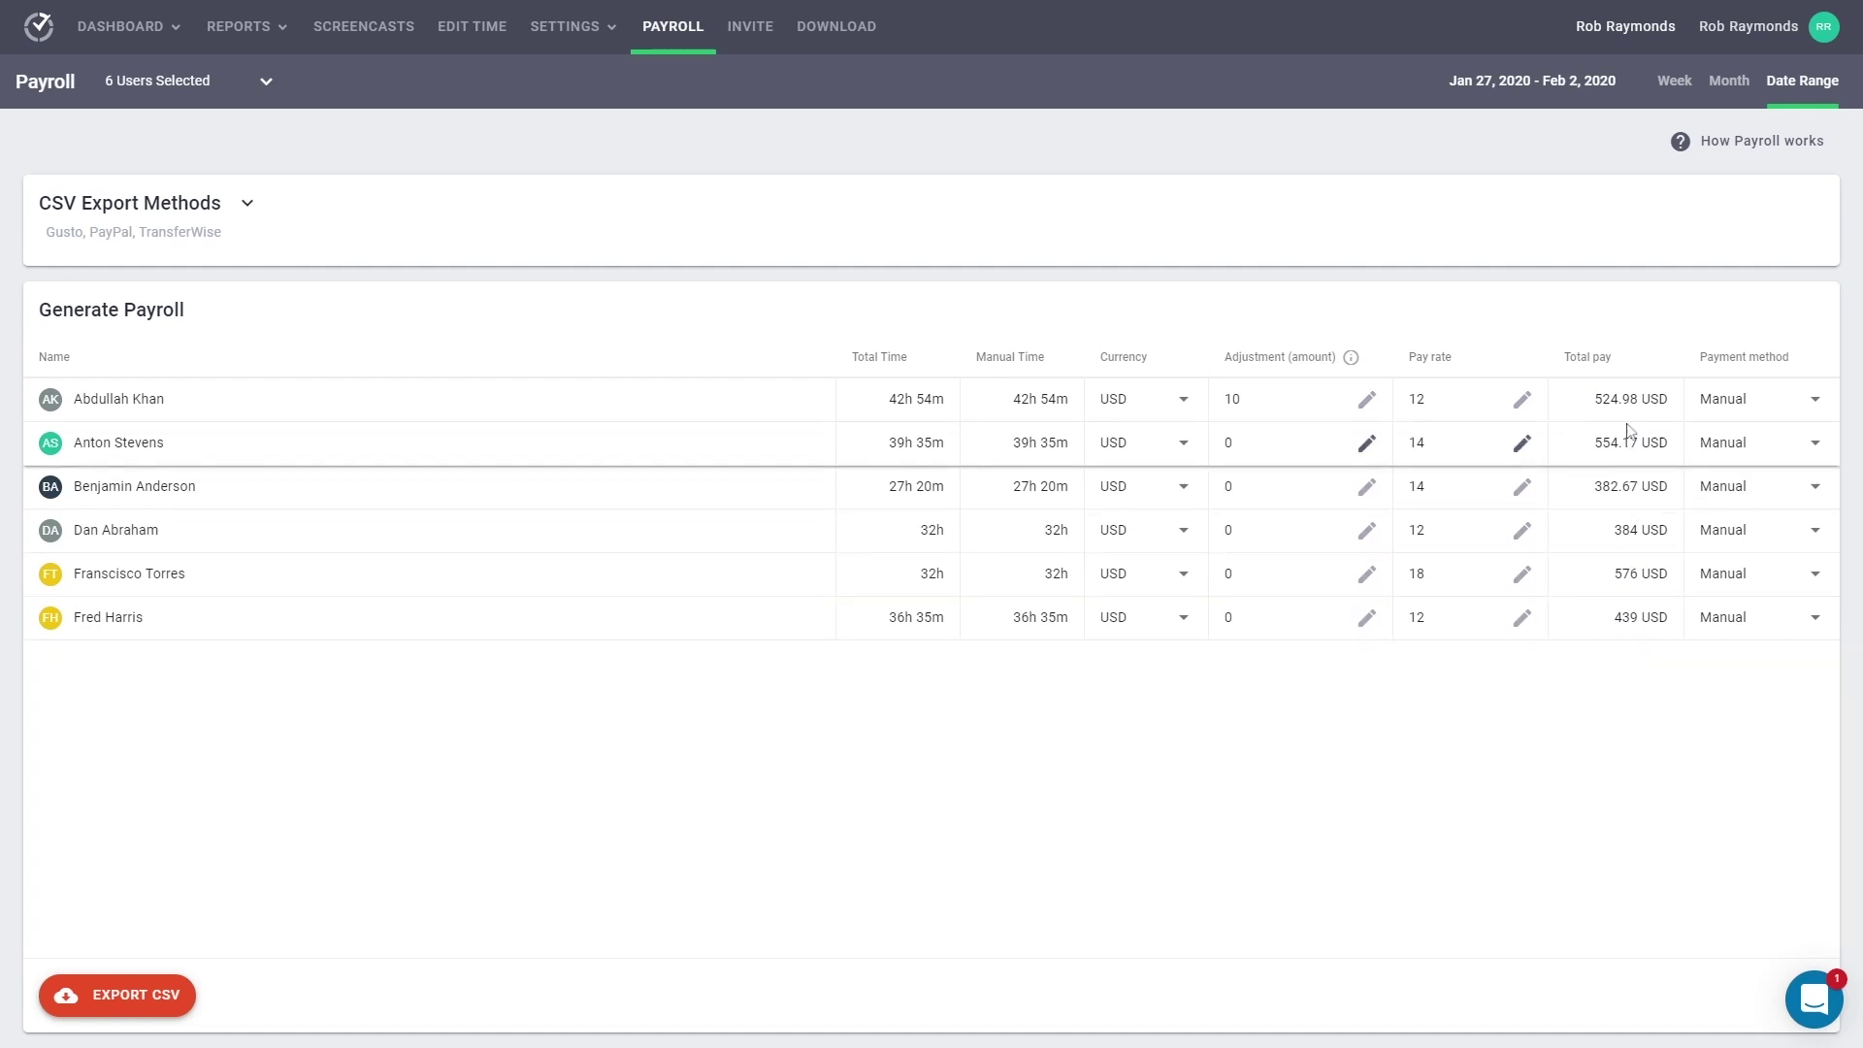
Assign payment methods: PayPal for rows 1 and 5, Gusto for rows 3 and 4, TransferWise for row 6
click(1767, 405)
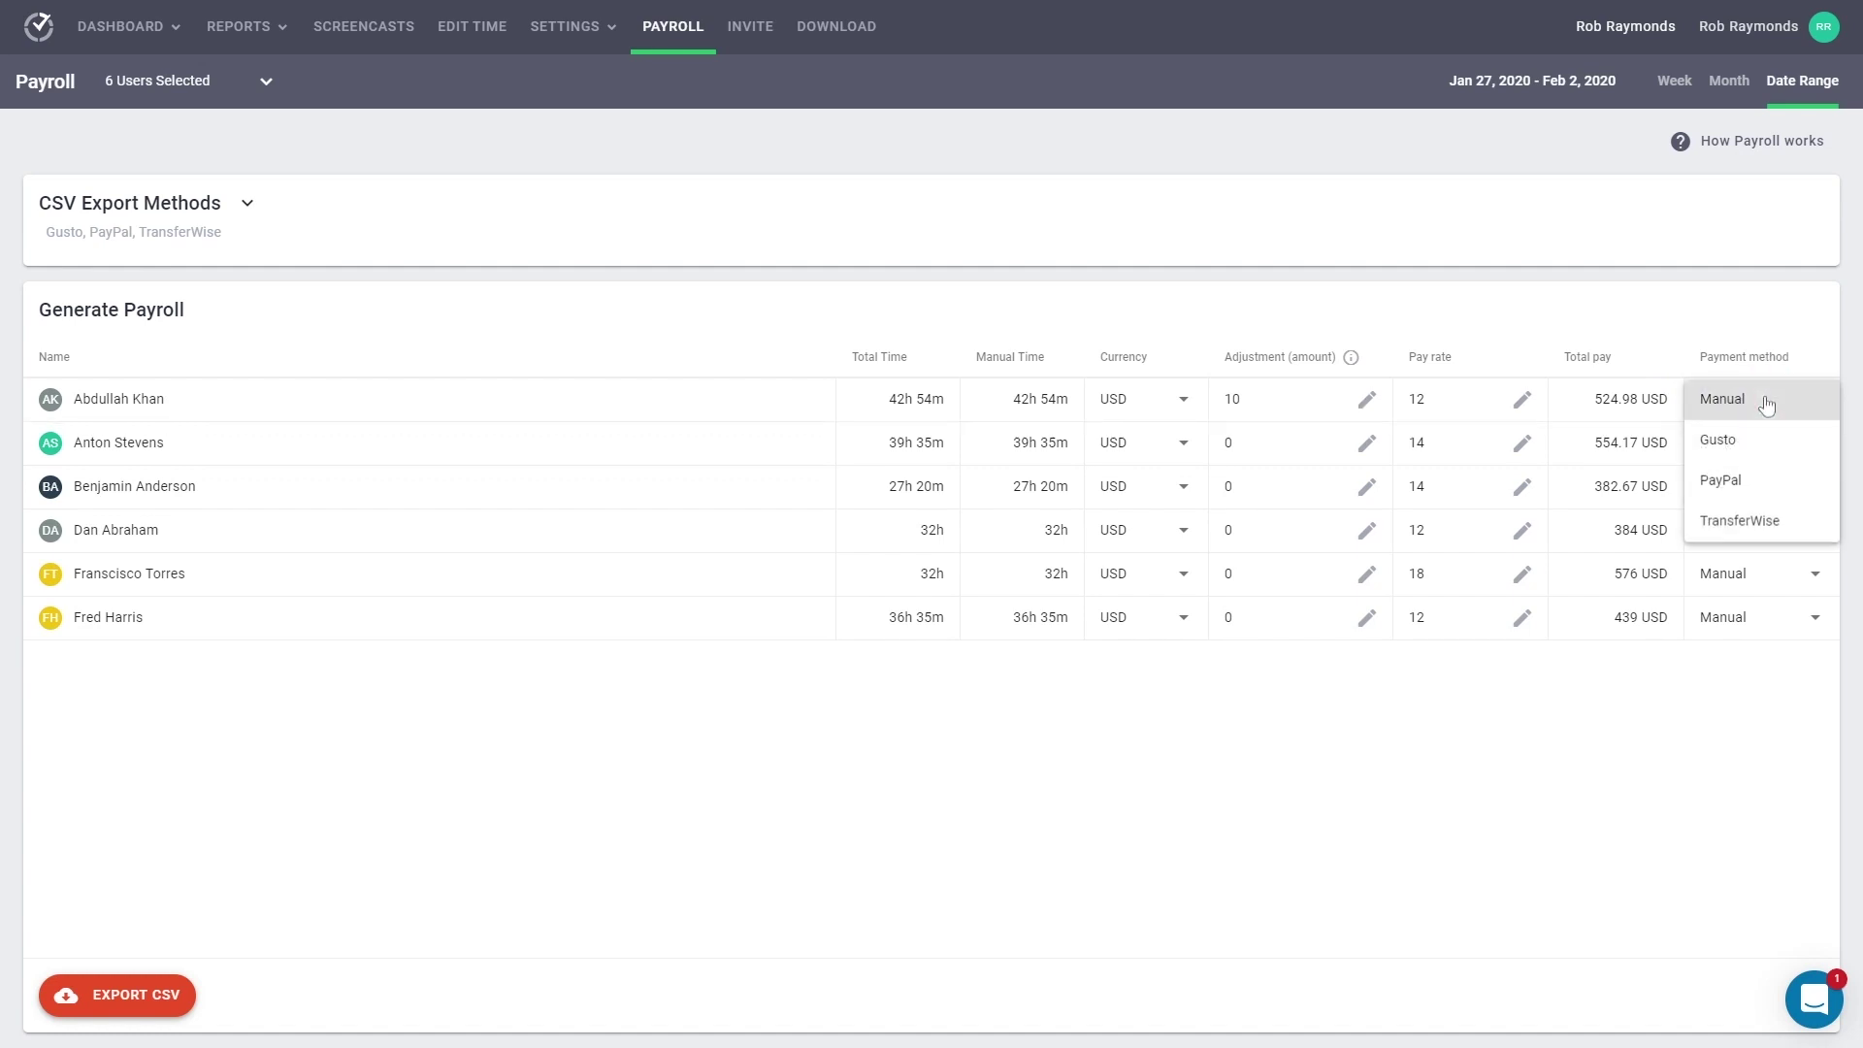
click(1740, 482)
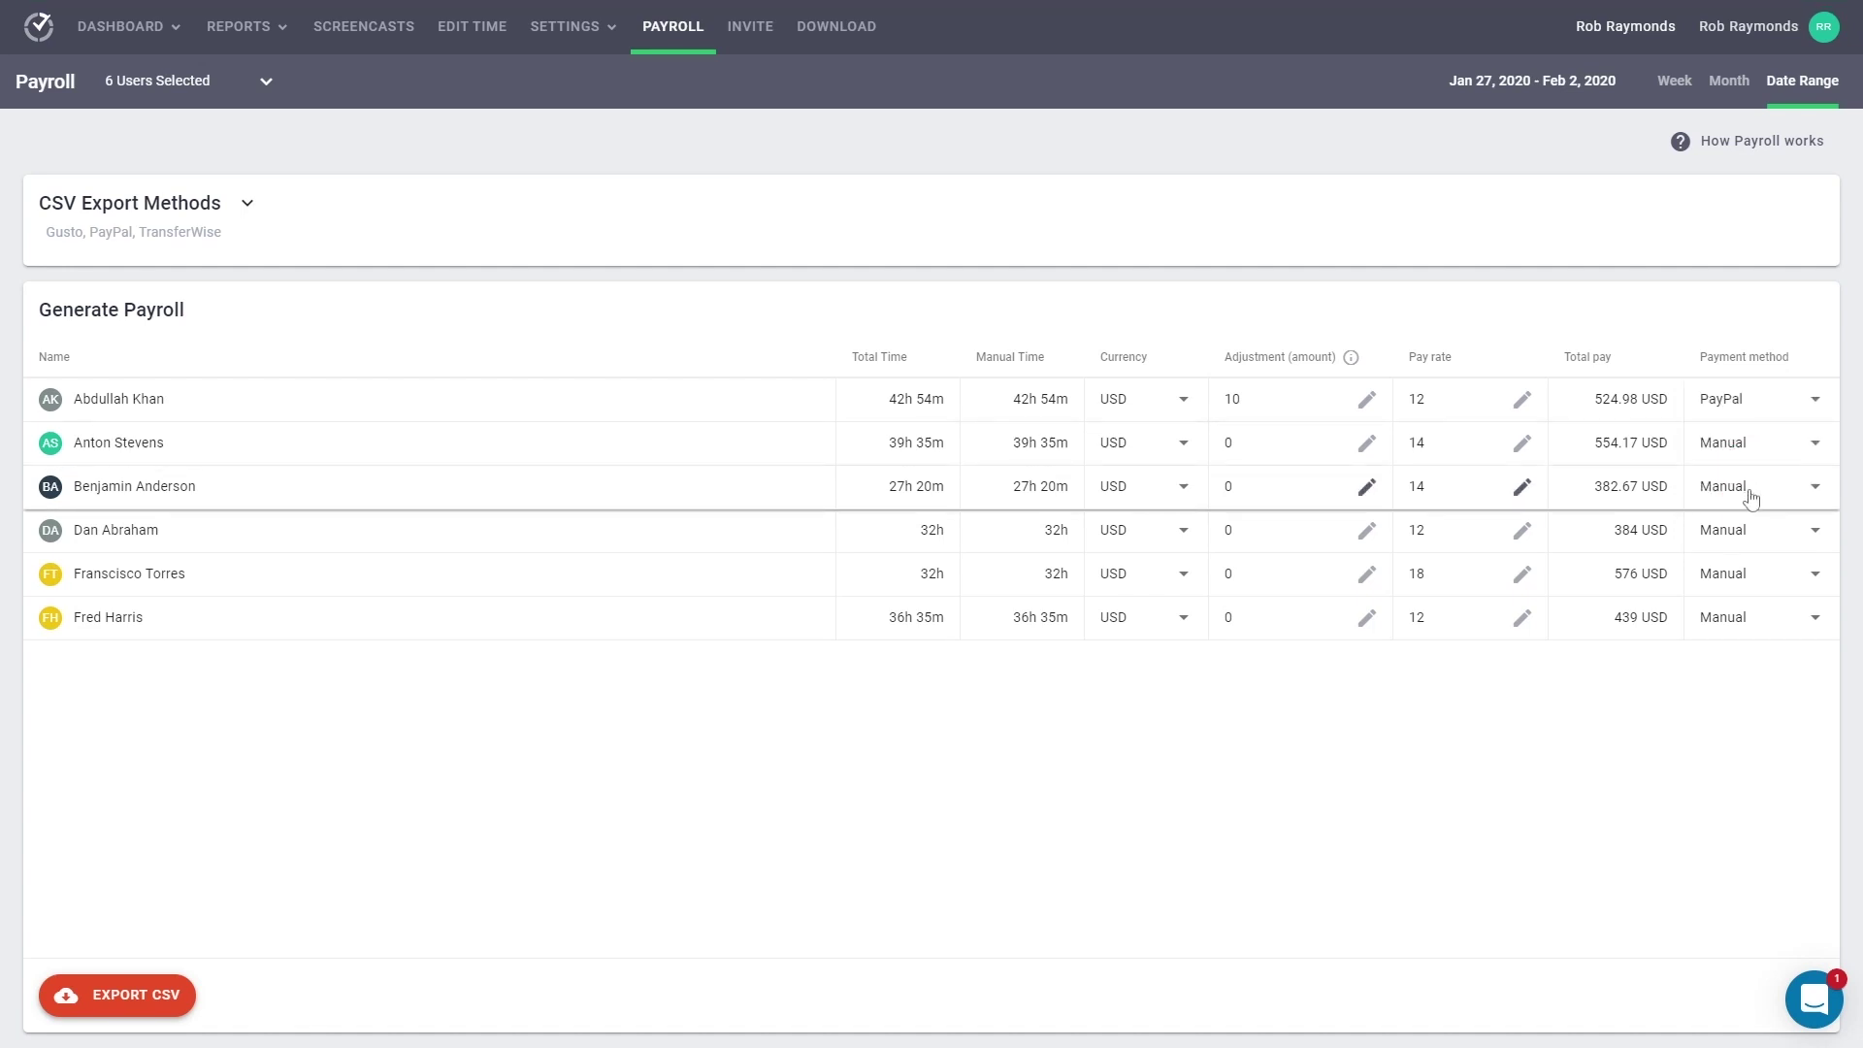
click(1751, 491)
click(1751, 528)
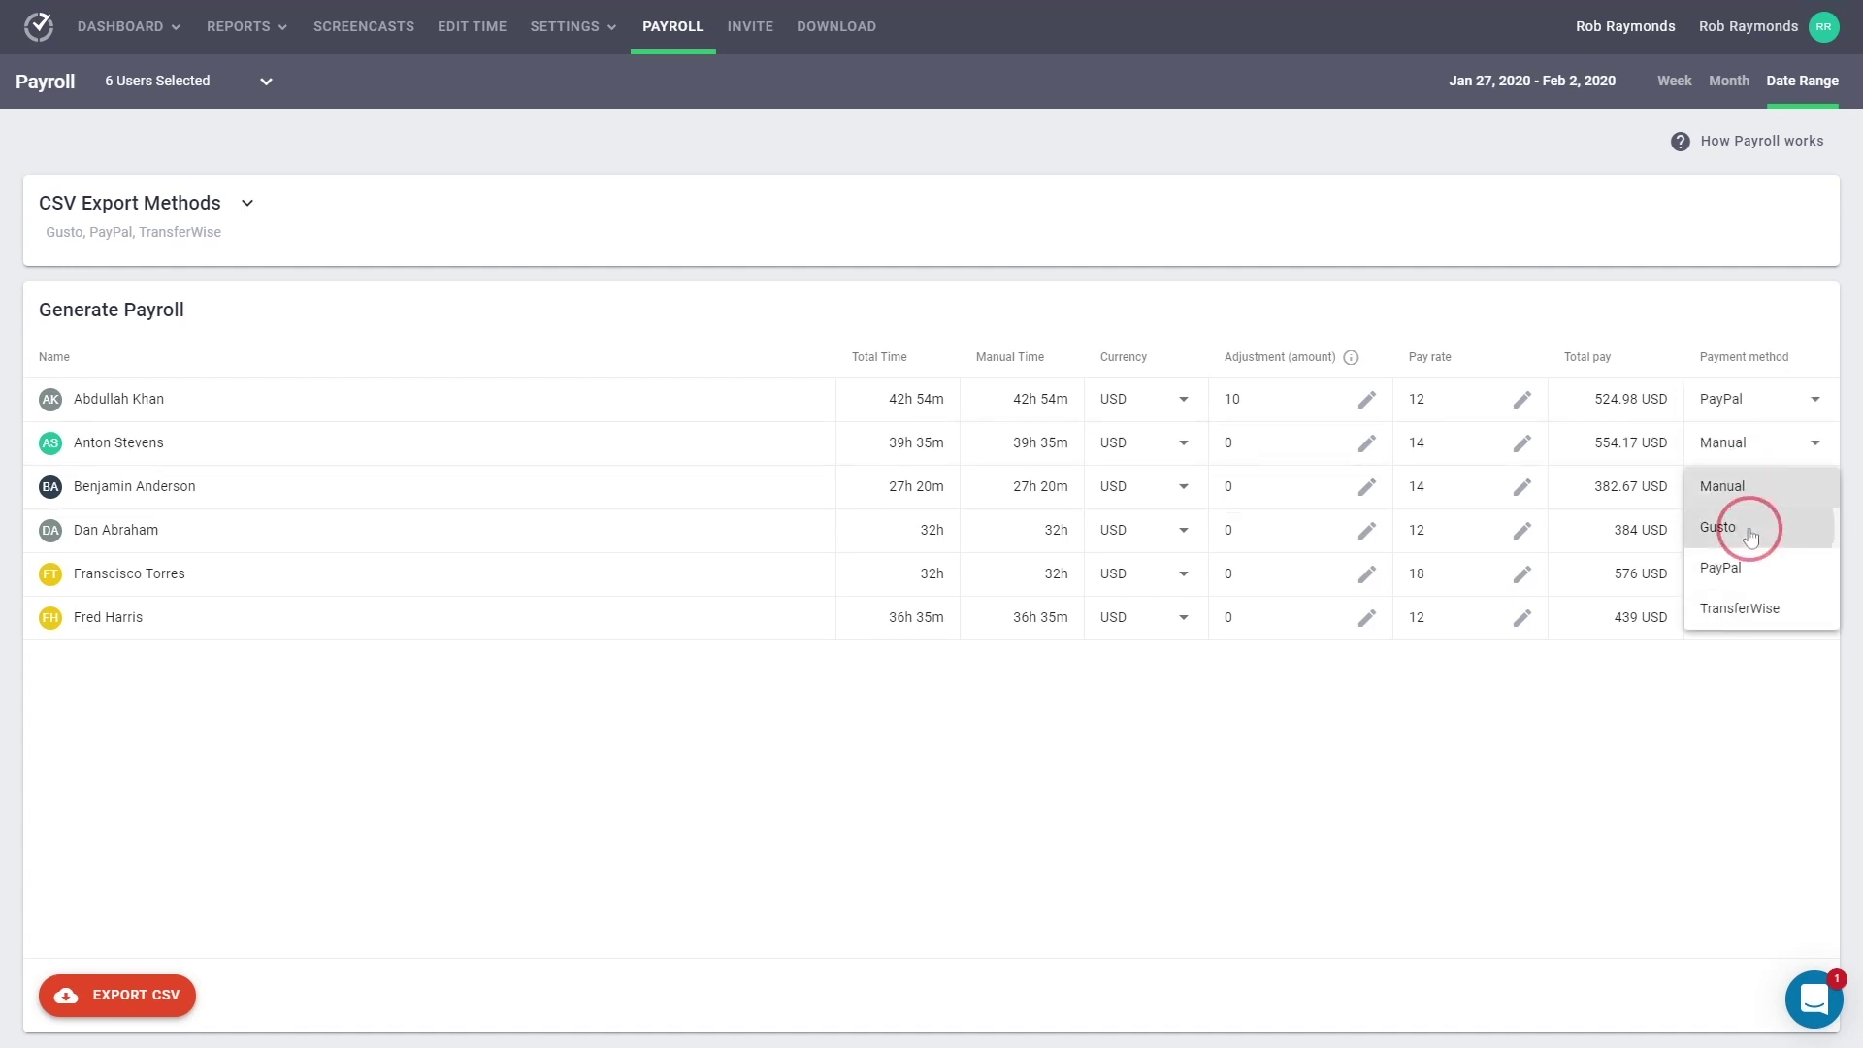
click(1748, 549)
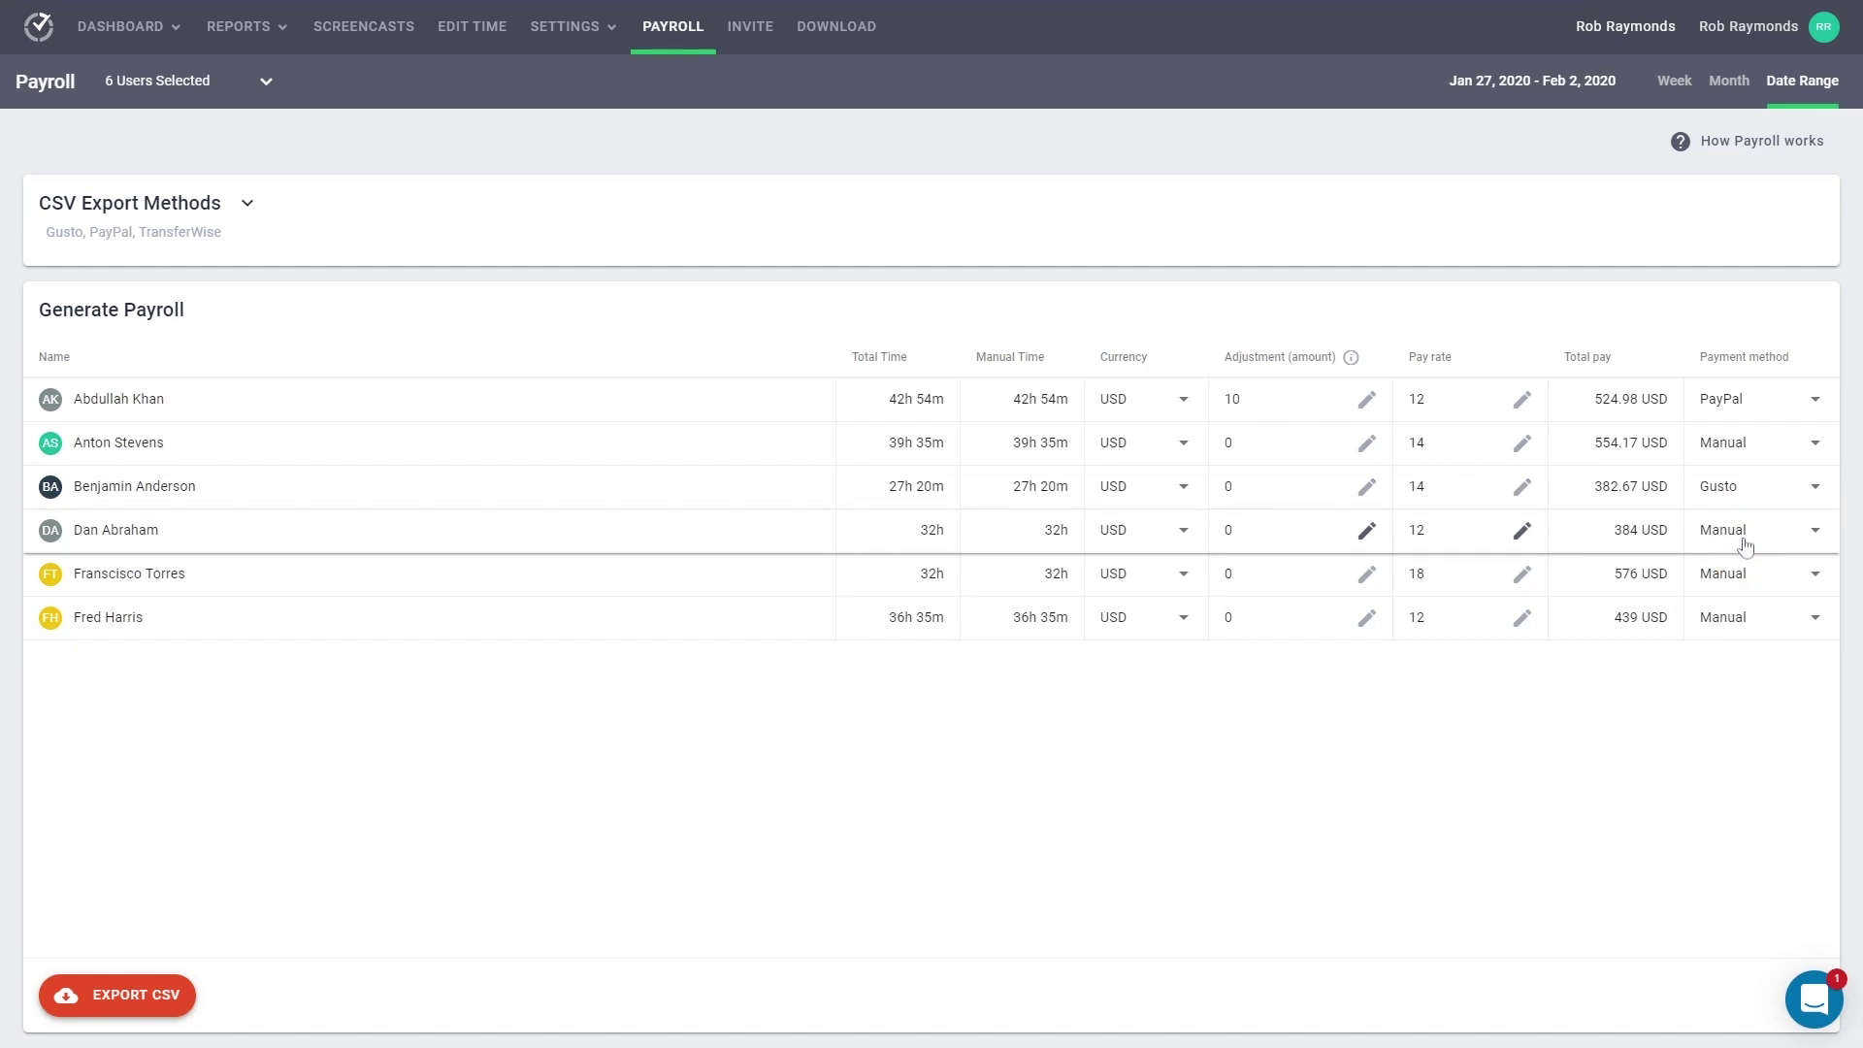
click(1737, 572)
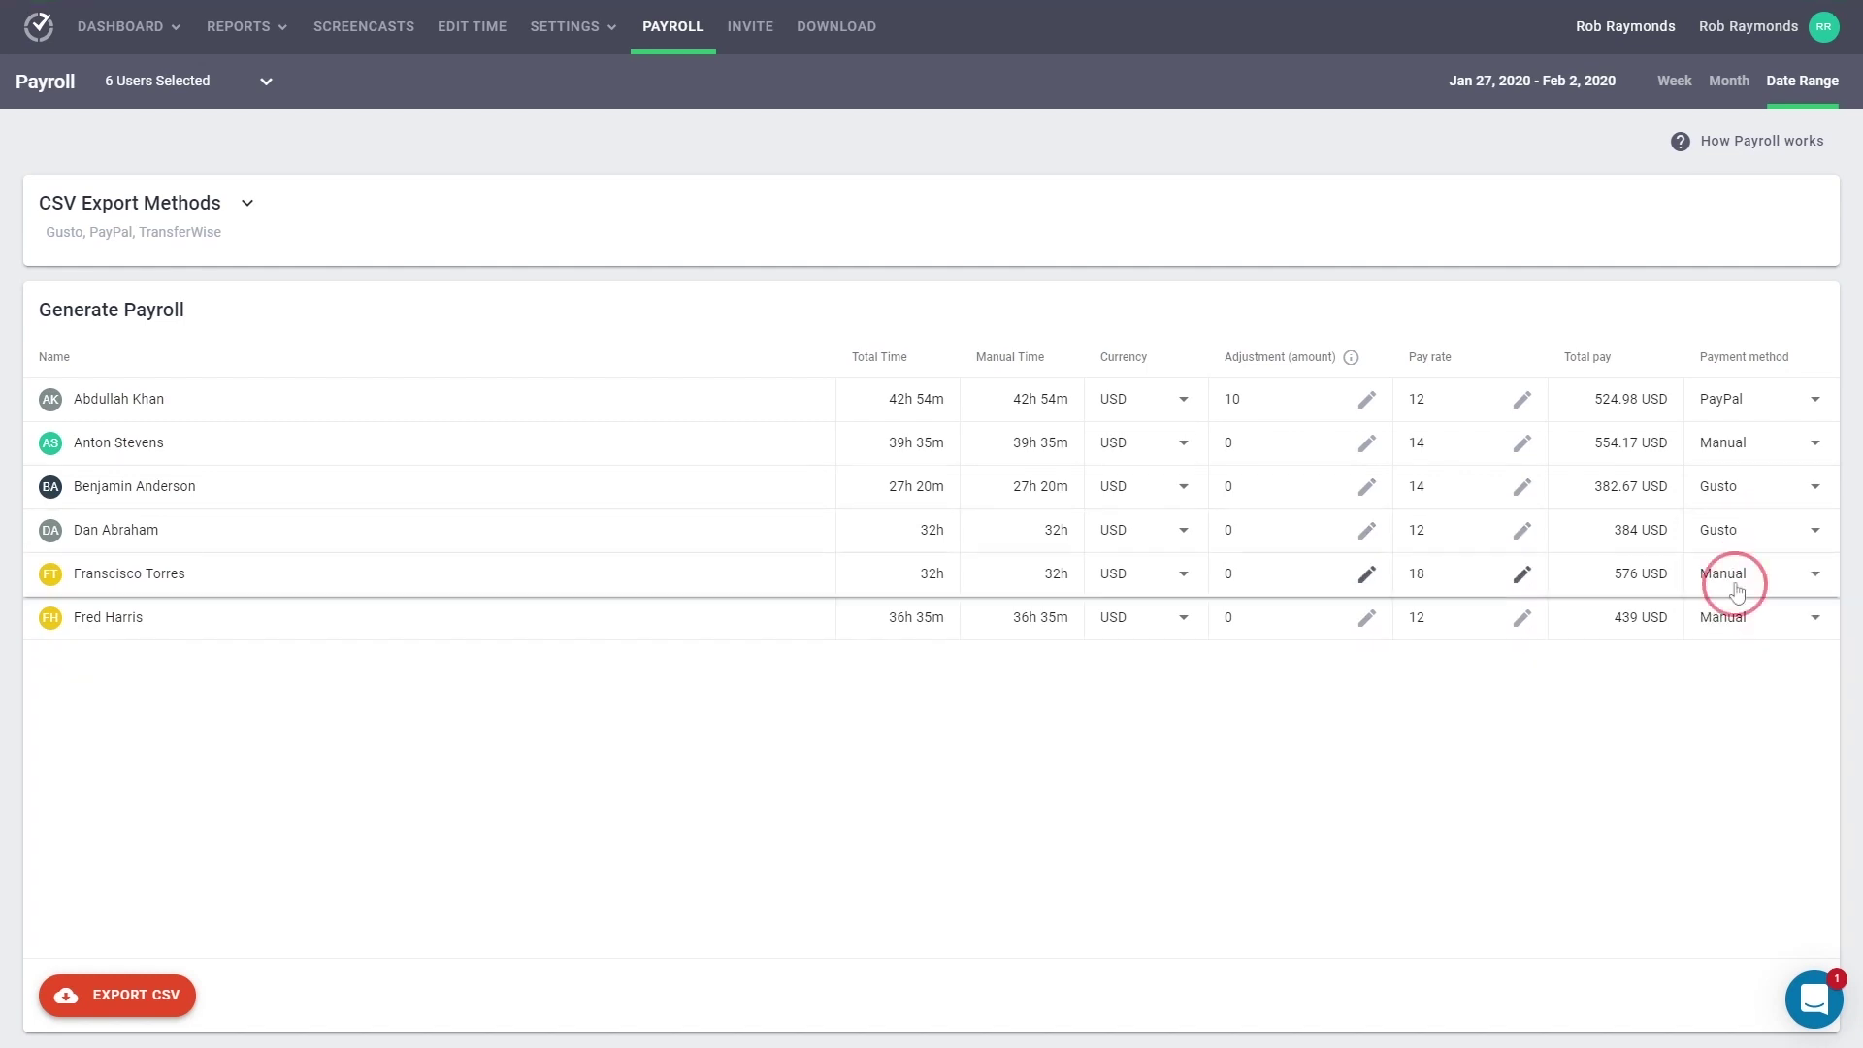
click(1737, 574)
click(1737, 656)
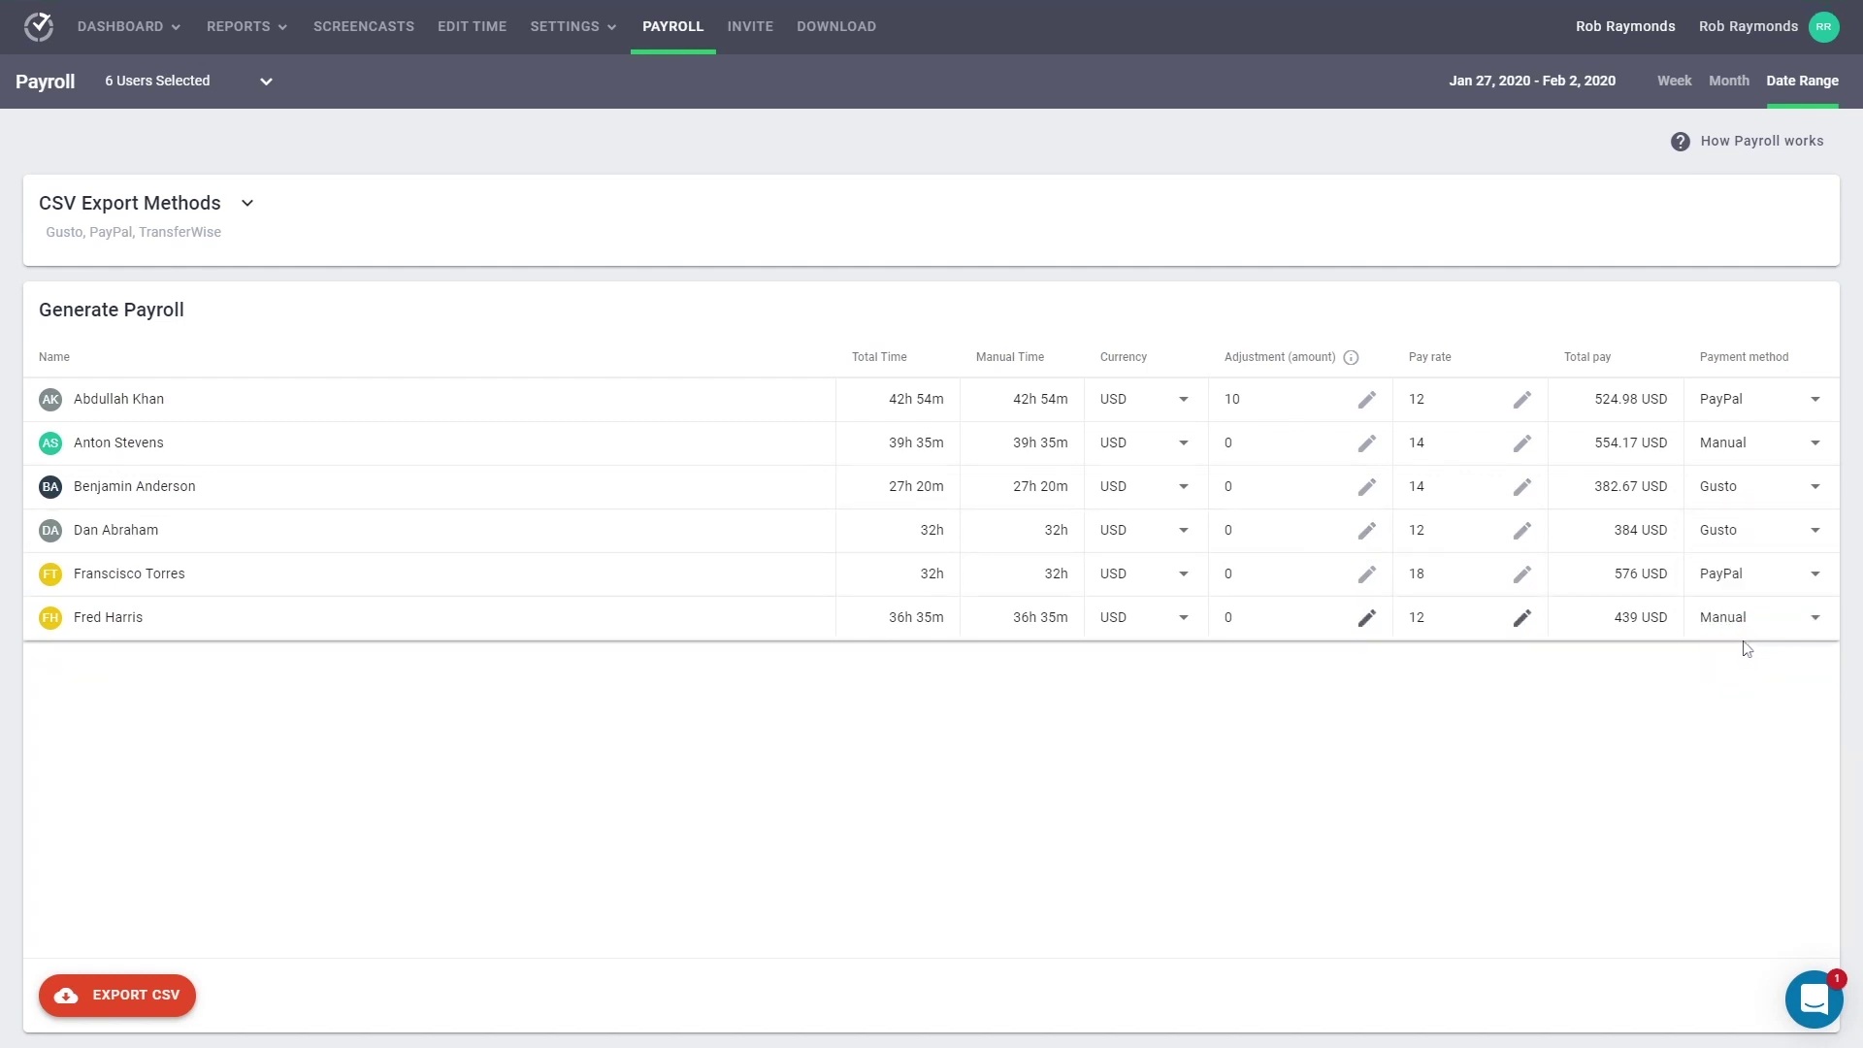
click(1747, 619)
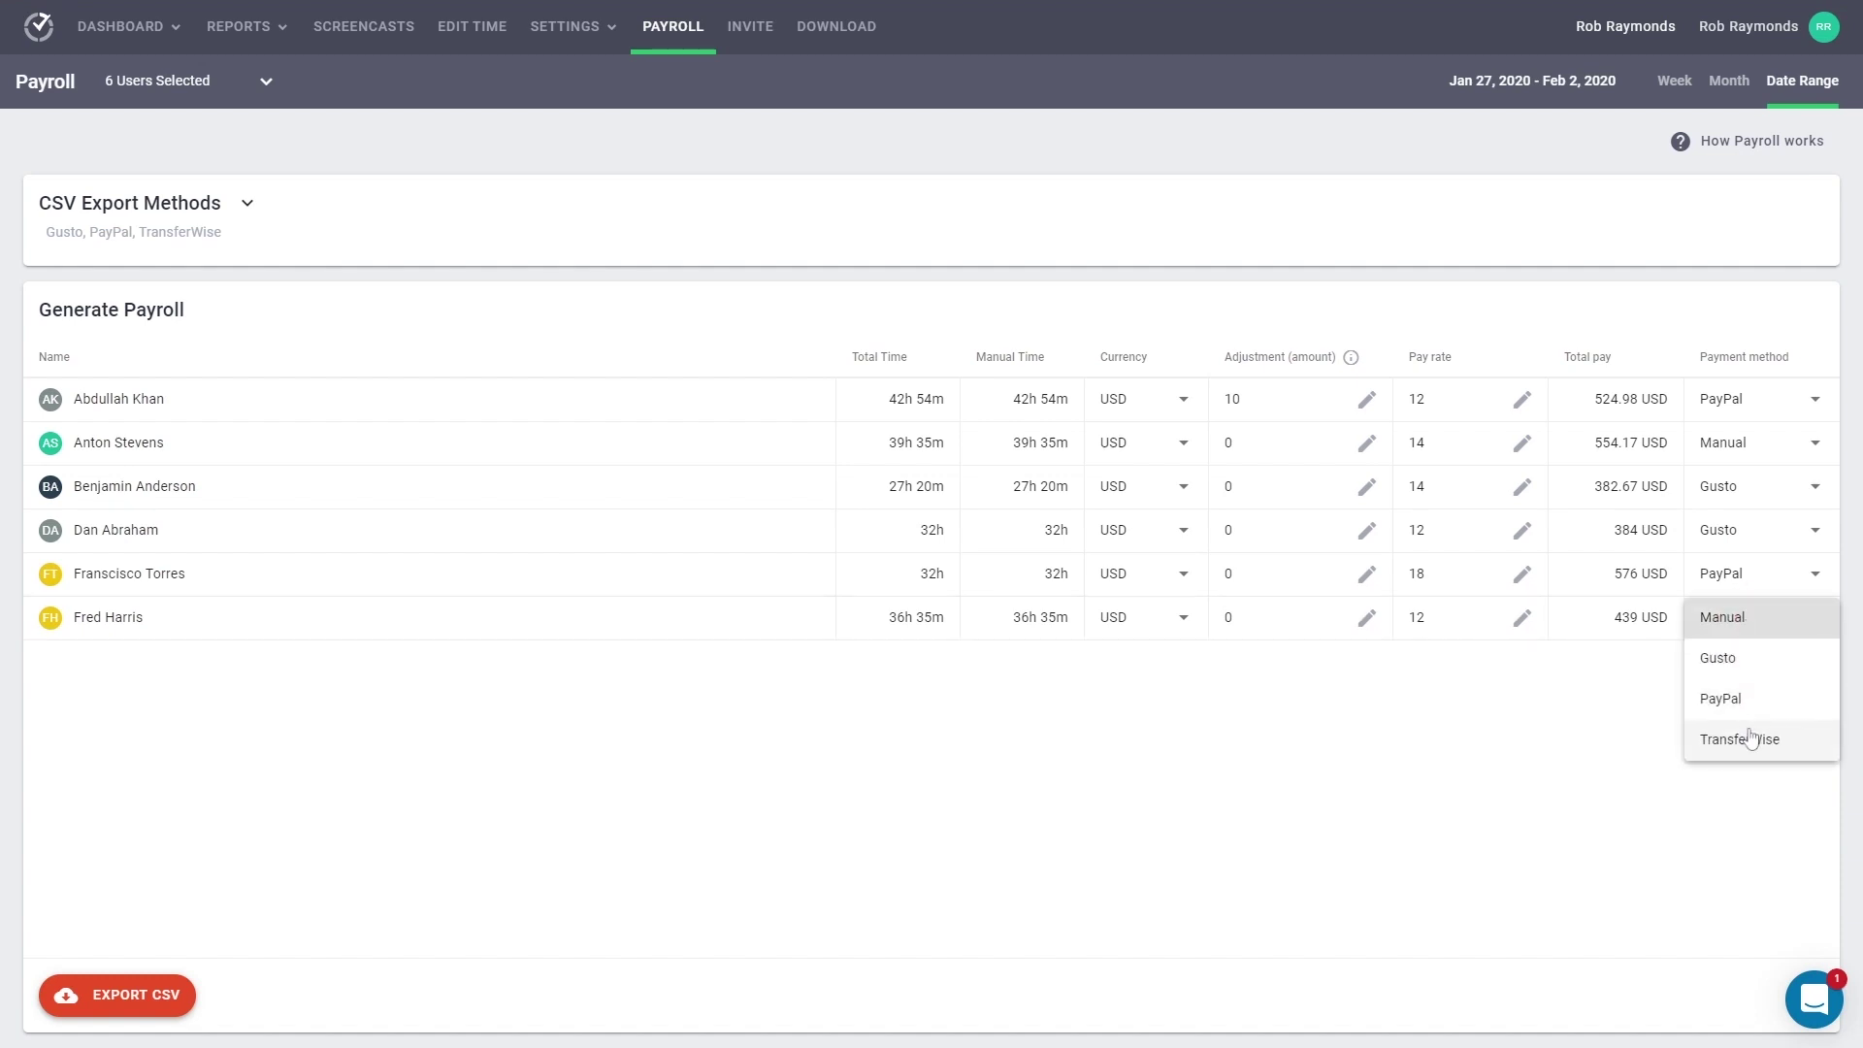
click(1746, 737)
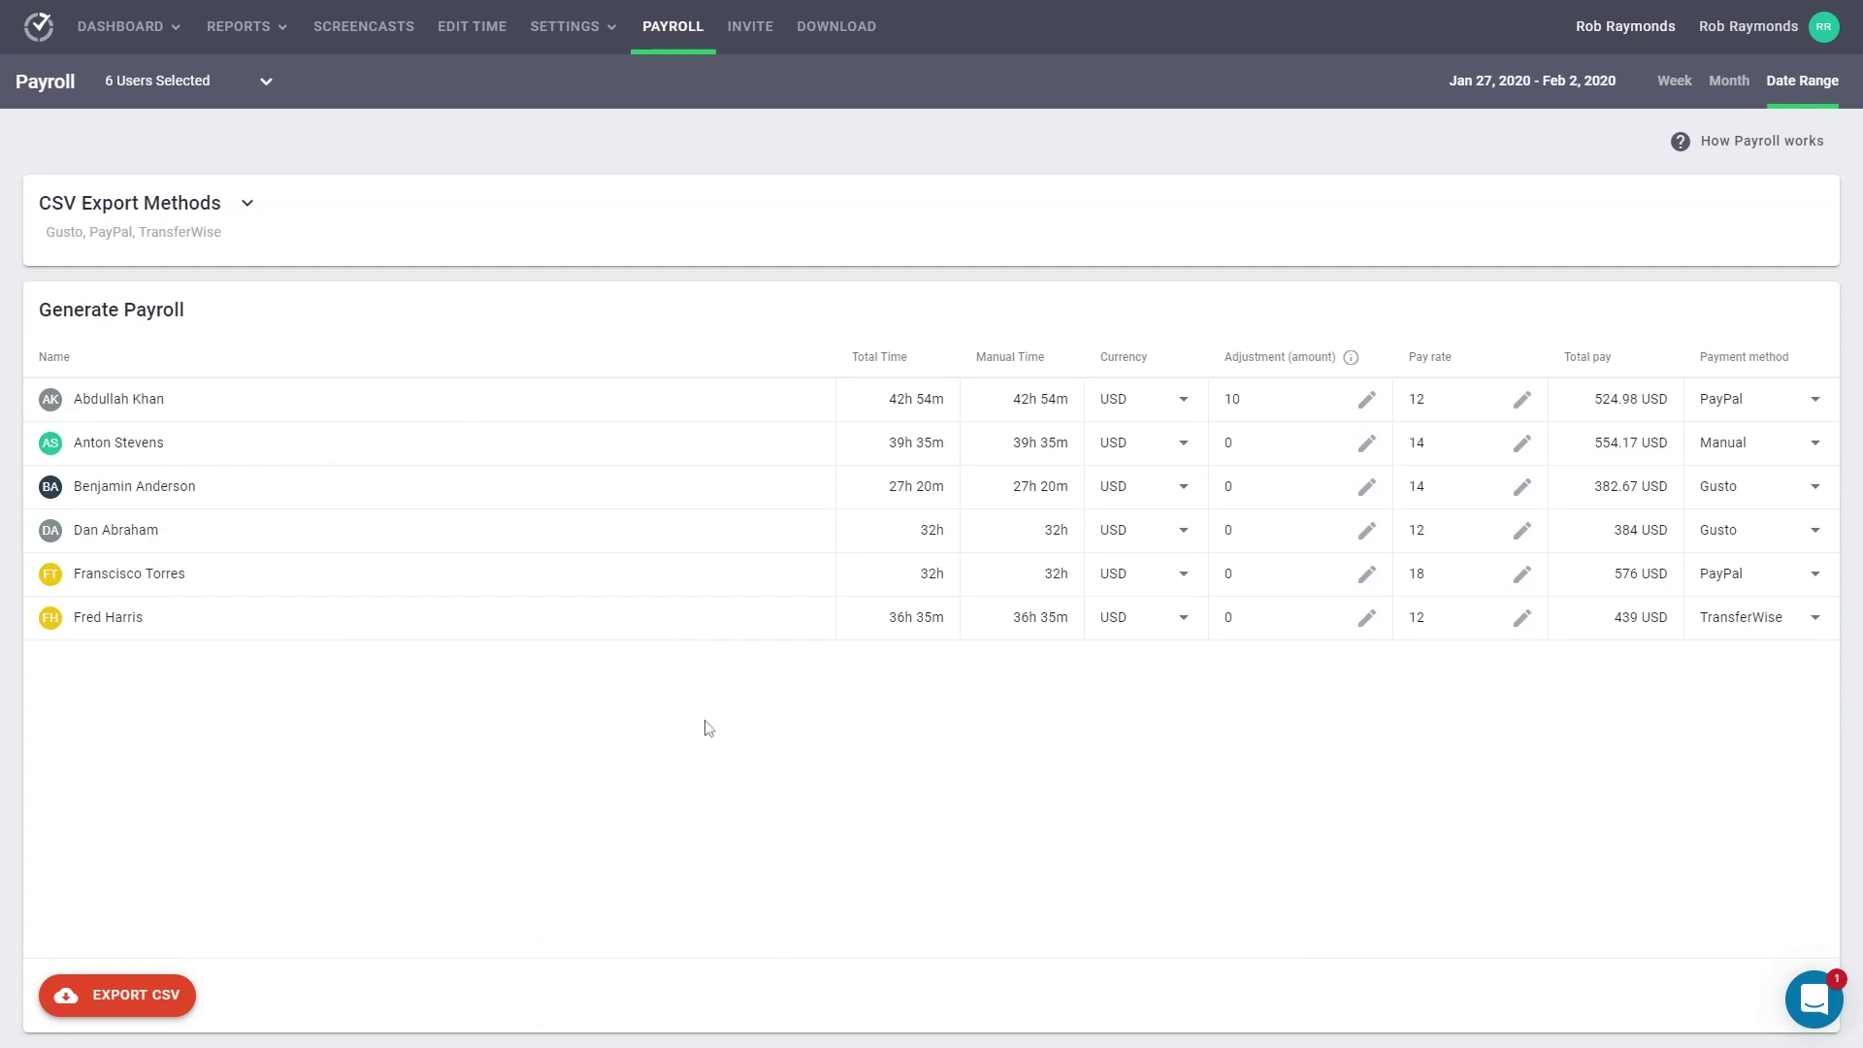
Launch the 'How Payroll works' guided tour from the top right of the Payroll page
click(1757, 145)
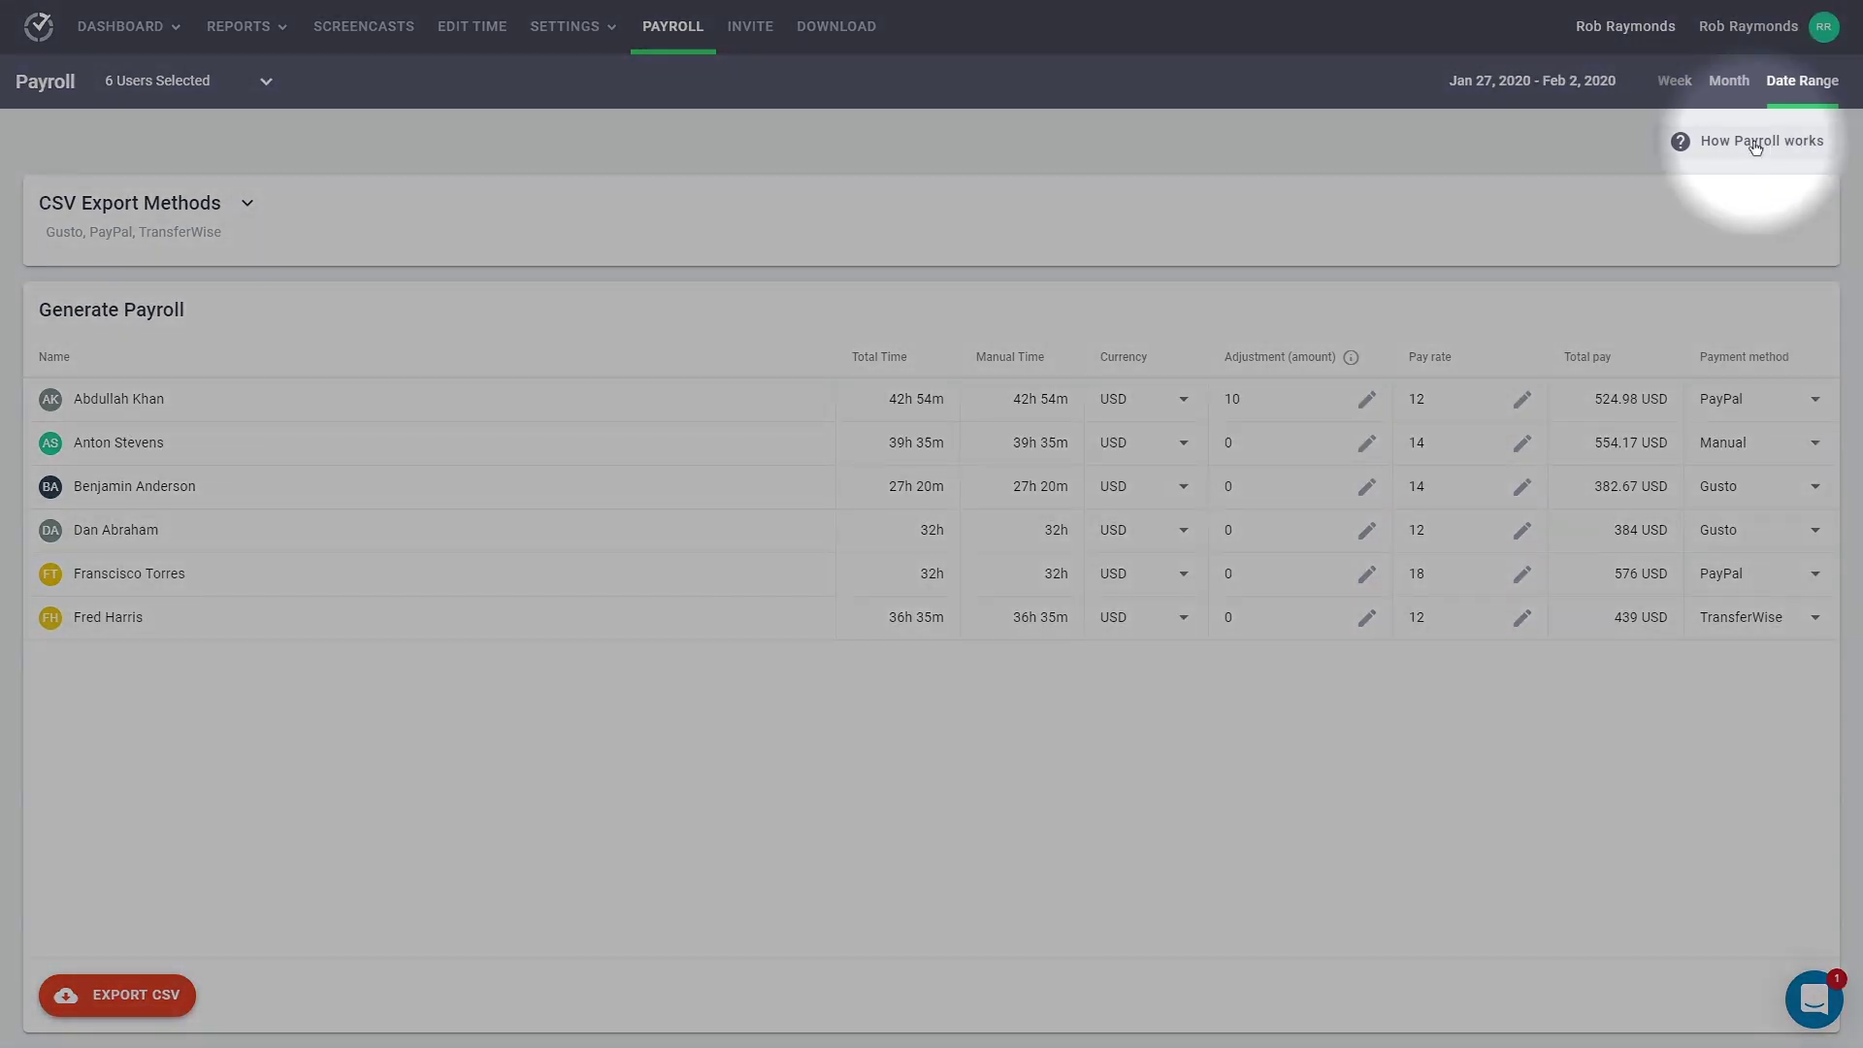